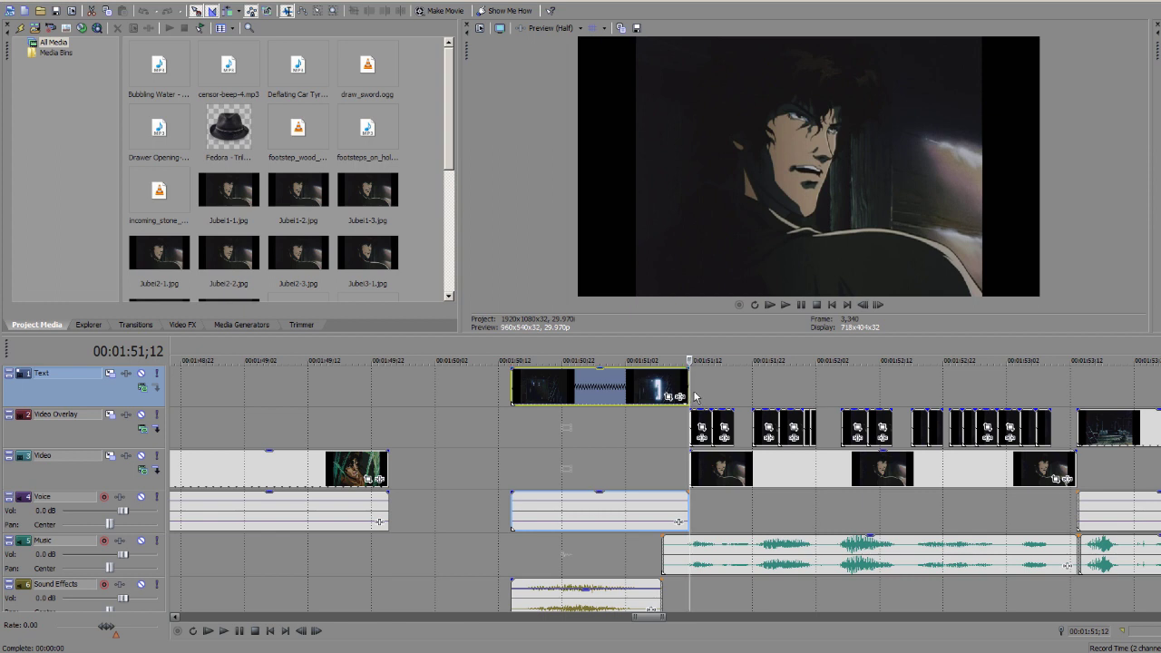
# Select the first overlay mouth clips, the background clip and the music clip, marking and clearing a range.
pyautogui.click(693, 417)
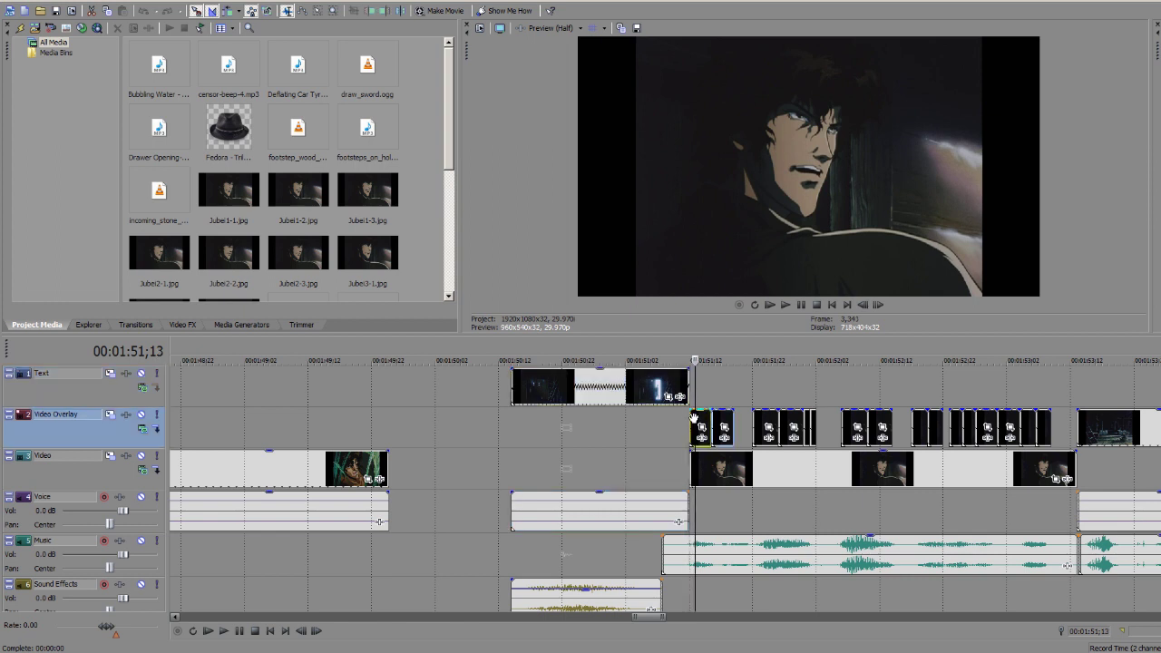
pyautogui.click(722, 417)
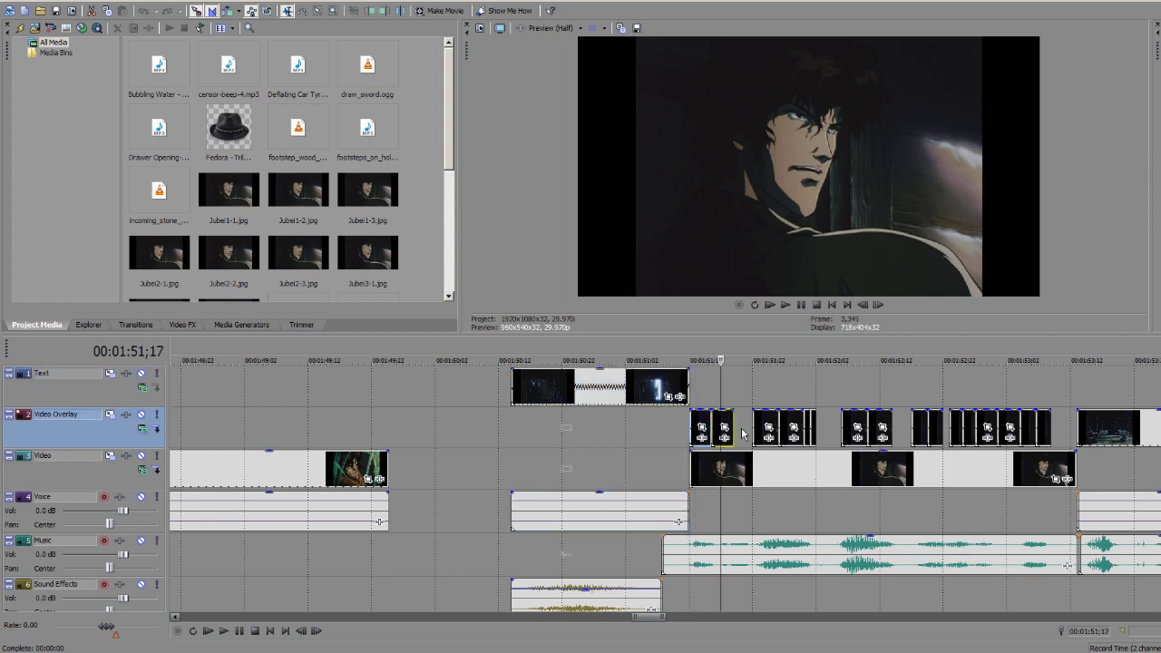
pyautogui.click(743, 463)
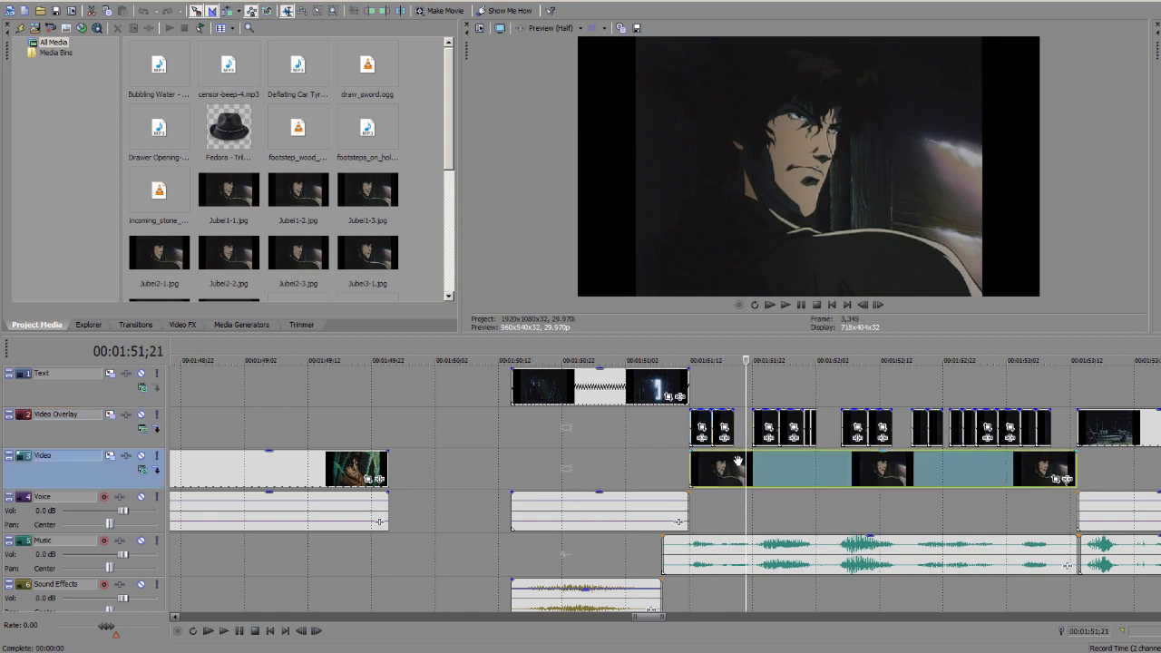
pyautogui.doubleClick(700, 470)
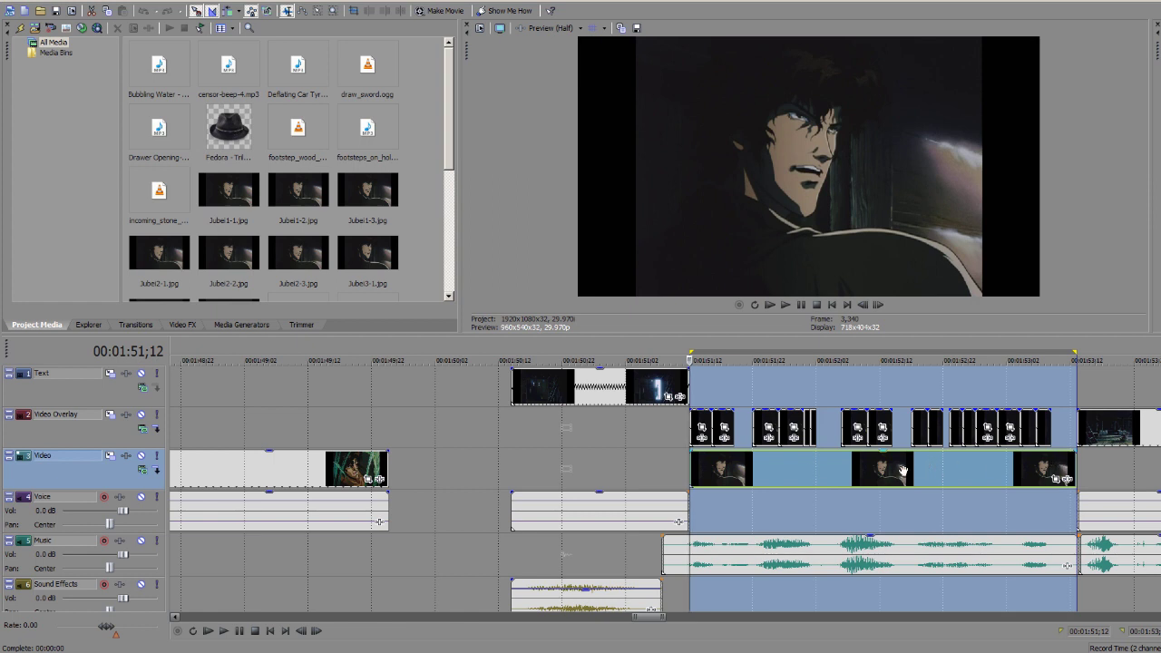
pyautogui.click(692, 382)
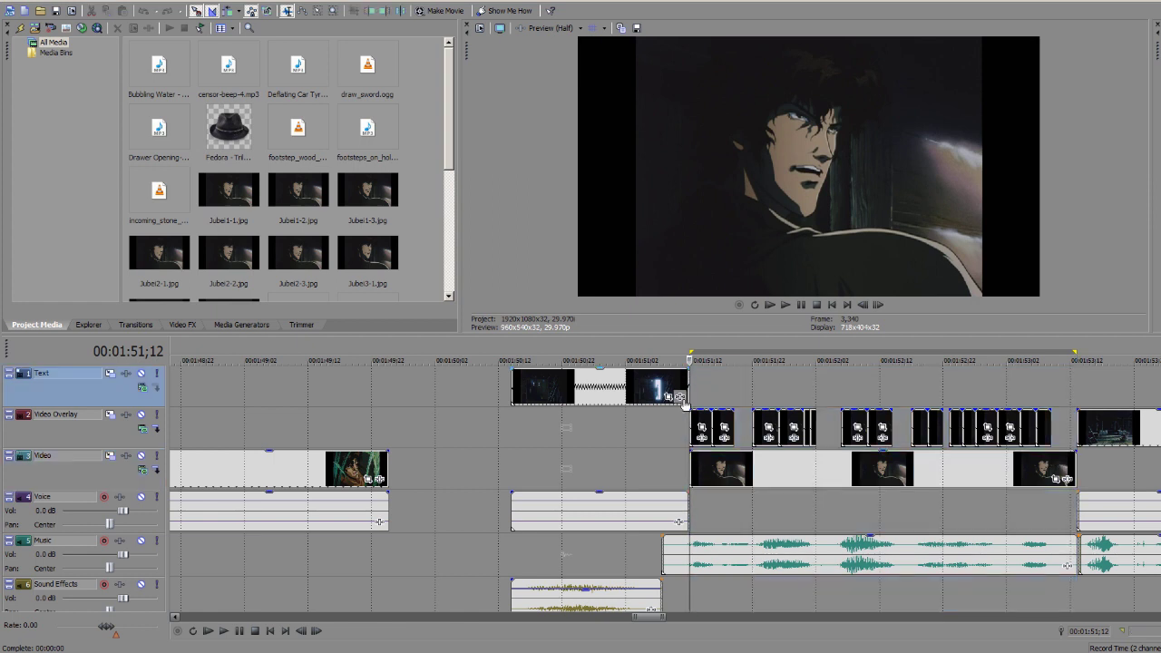
pyautogui.click(695, 425)
pyautogui.click(726, 423)
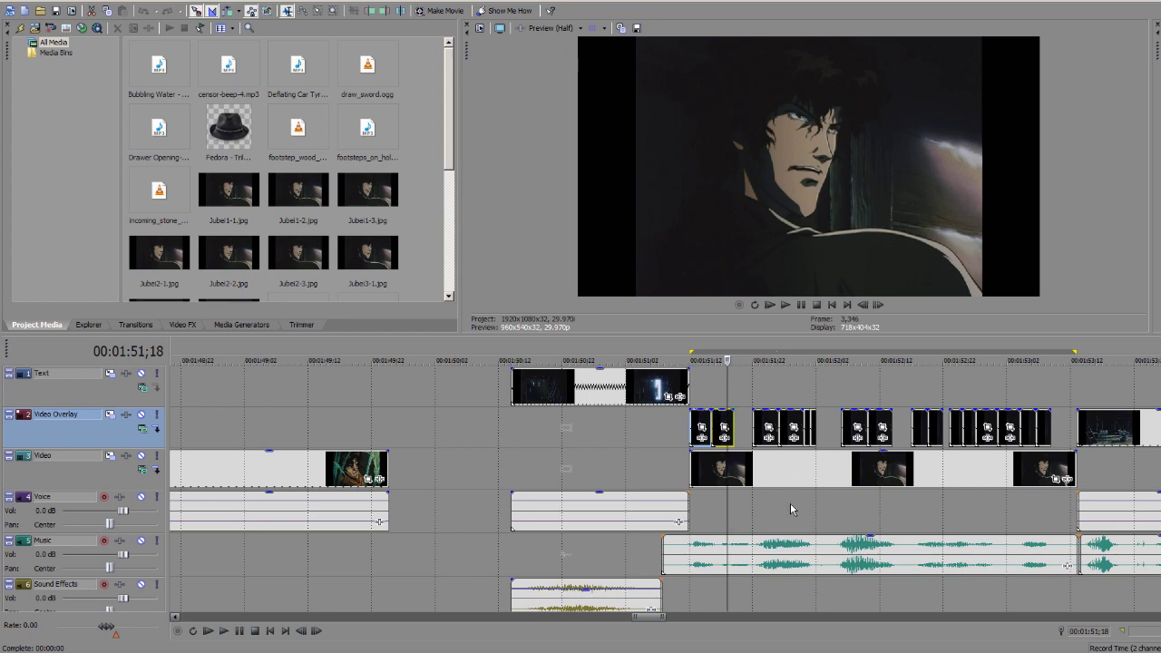
pyautogui.click(757, 555)
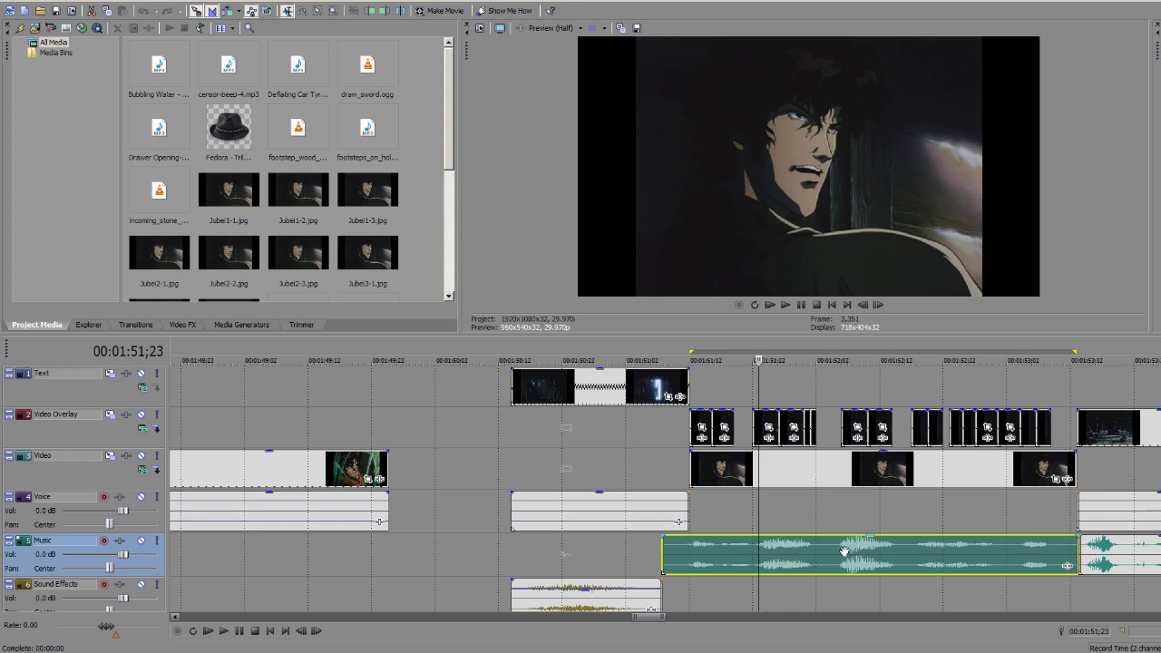
# Place the playhead on the first overlay mouth clip and check its context menu without choosing anything.
pyautogui.click(696, 416)
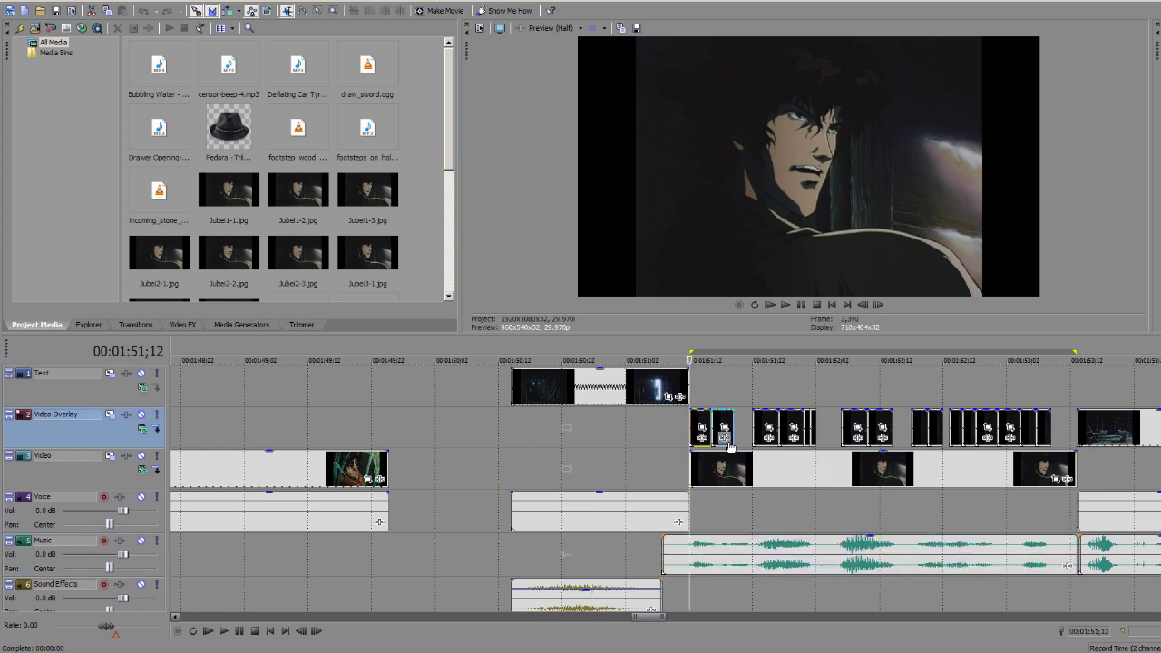
pyautogui.click(701, 419)
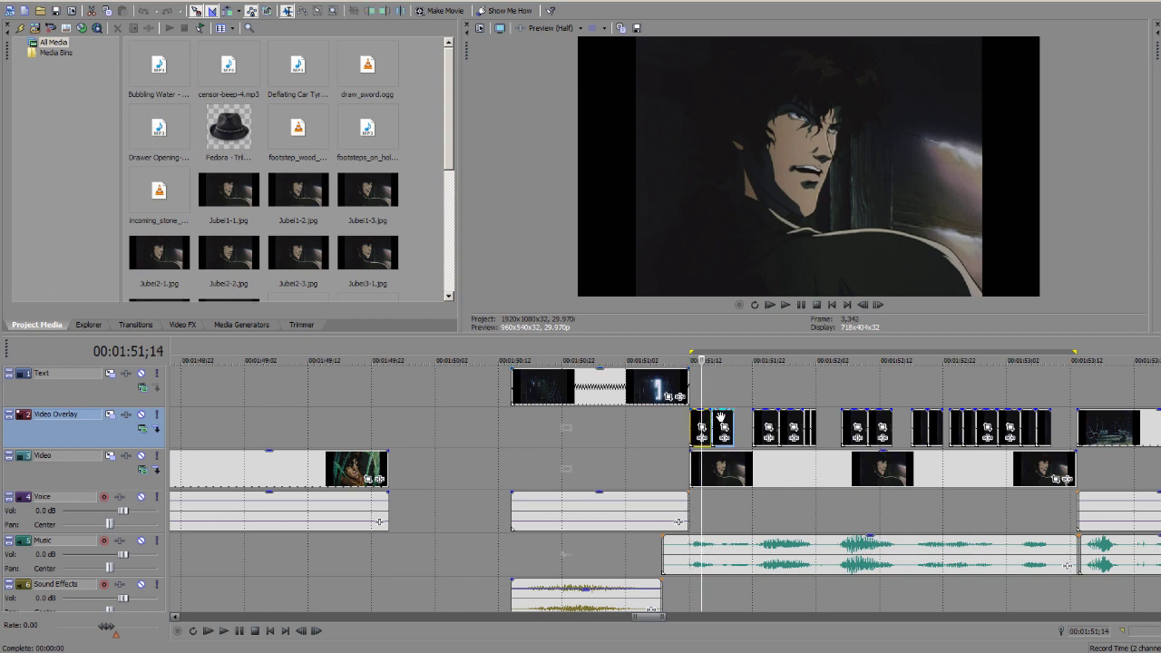
pyautogui.click(721, 418)
pyautogui.rightClick(721, 418)
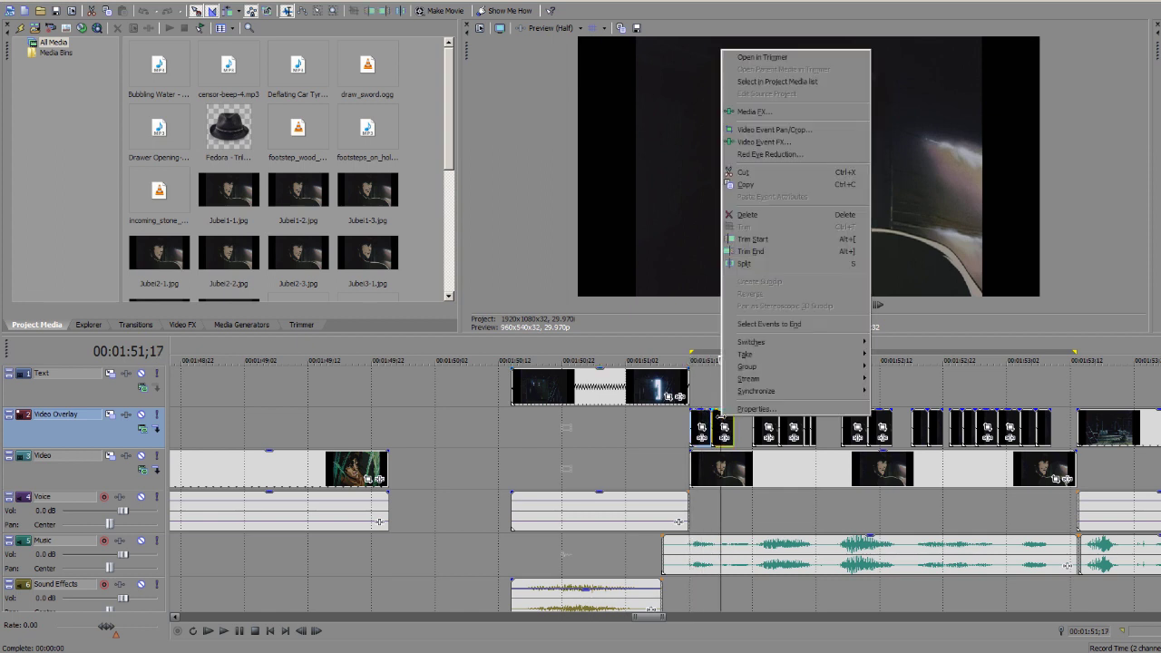
pyautogui.moveTo(751, 365)
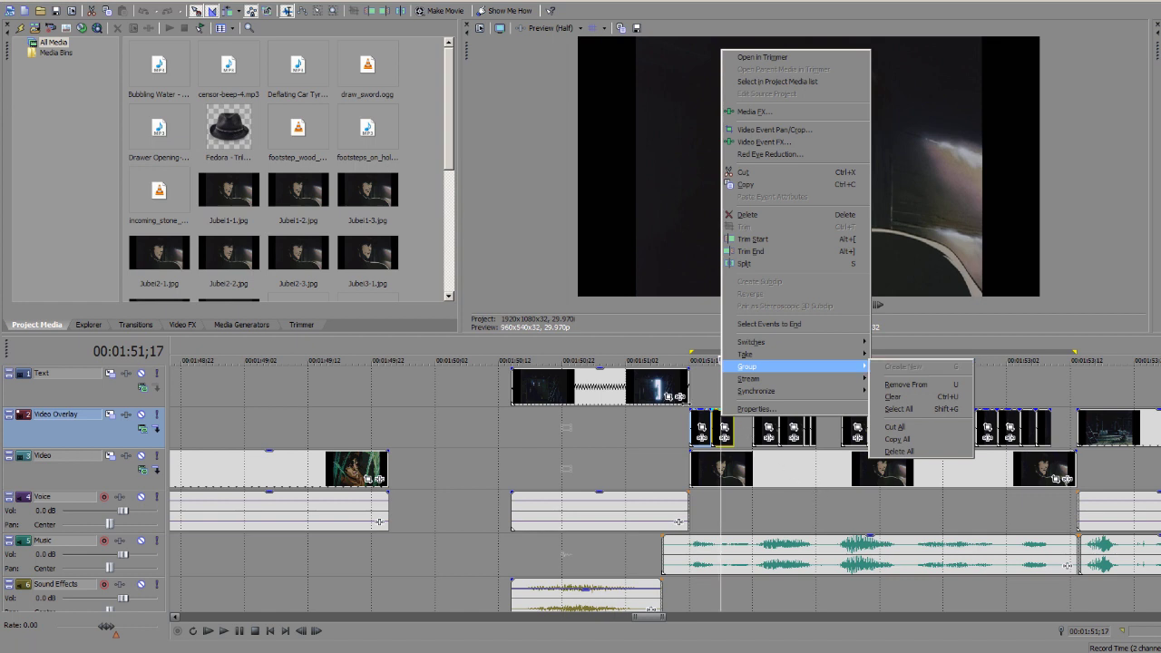
pyautogui.click(707, 417)
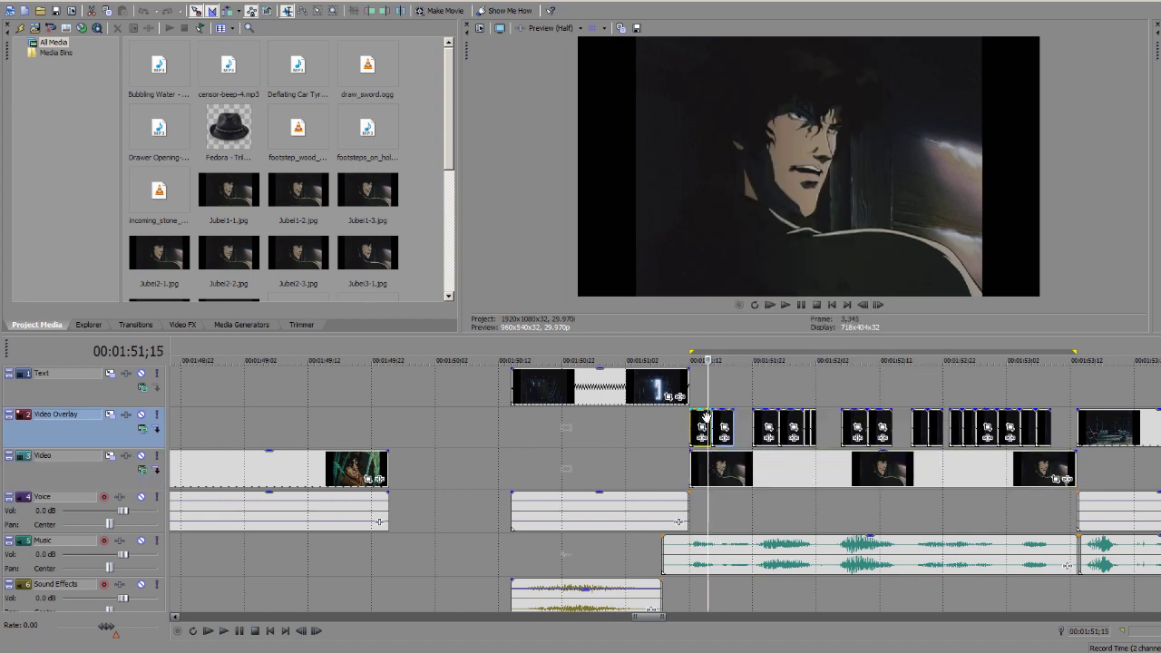
# Zoom in at the first mouth event's start and step frame by frame around it.
pyautogui.click(700, 425)
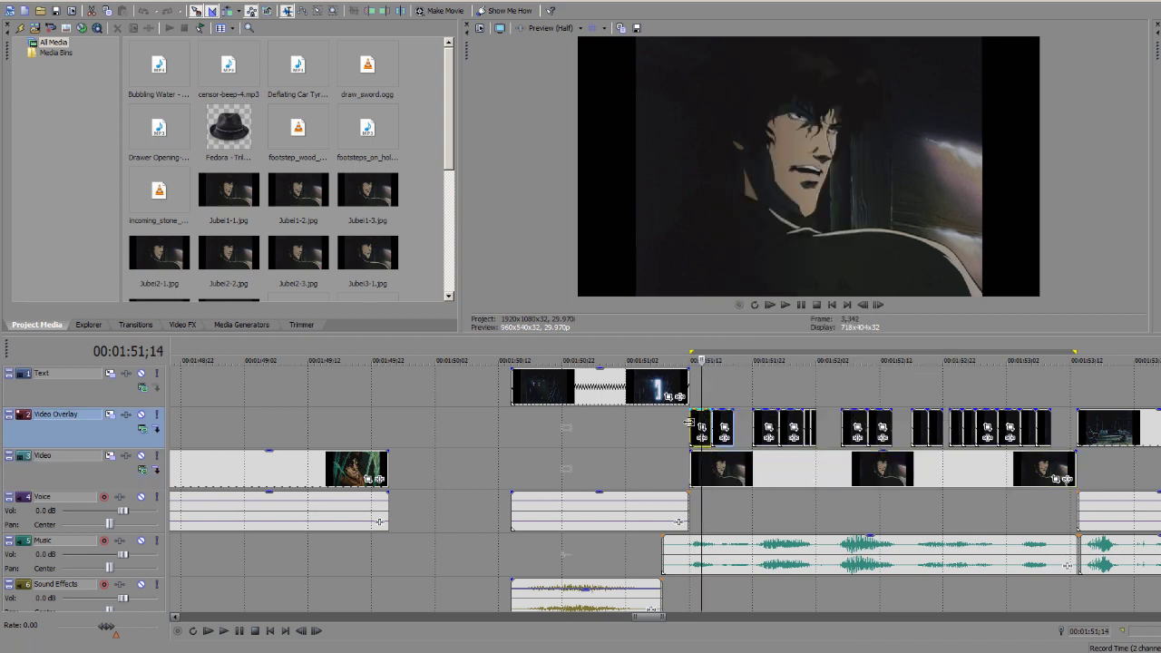
pyautogui.scroll(3, 693, 425)
pyautogui.click(645, 425)
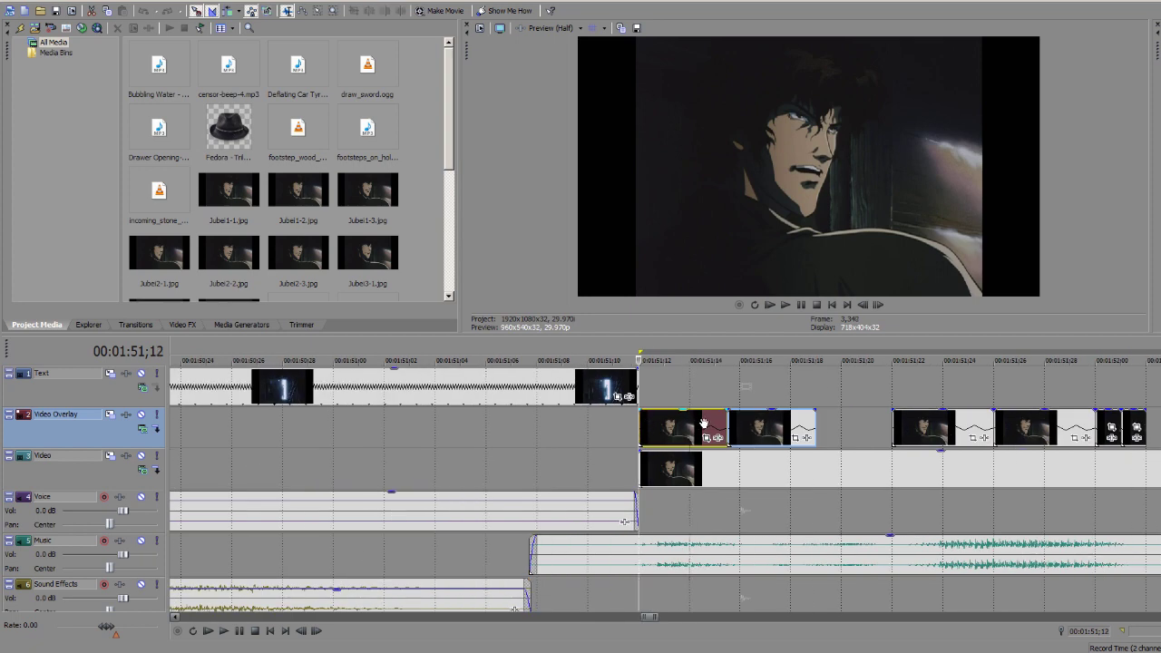
pyautogui.press('Right')
pyautogui.press('Right')
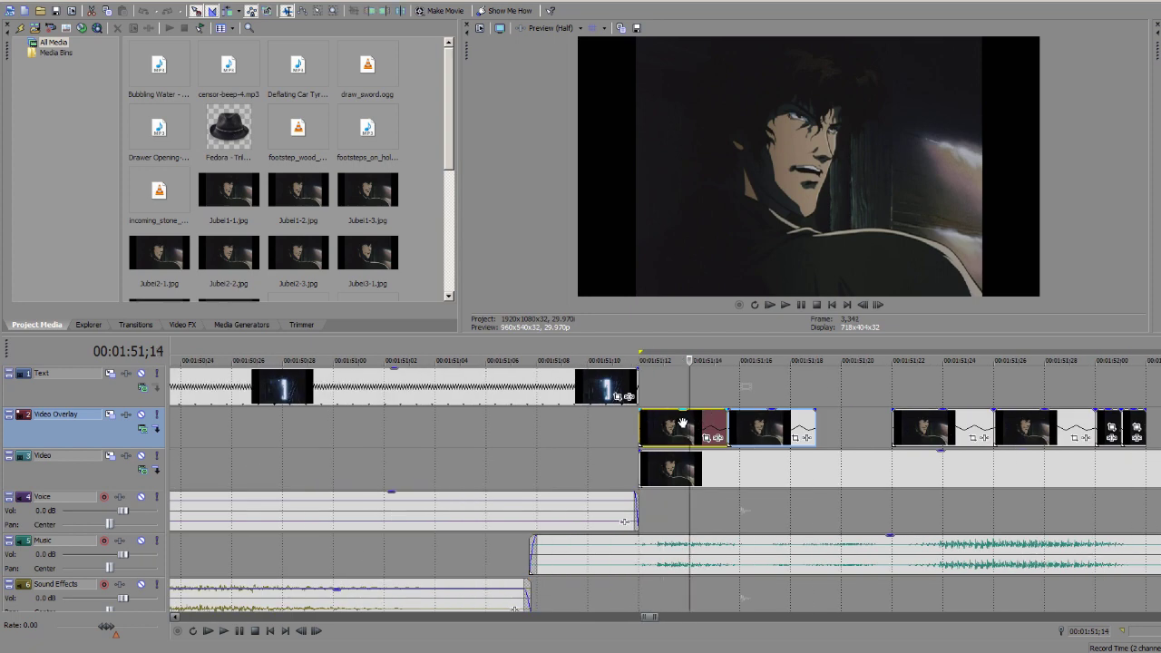
pyautogui.press('Right')
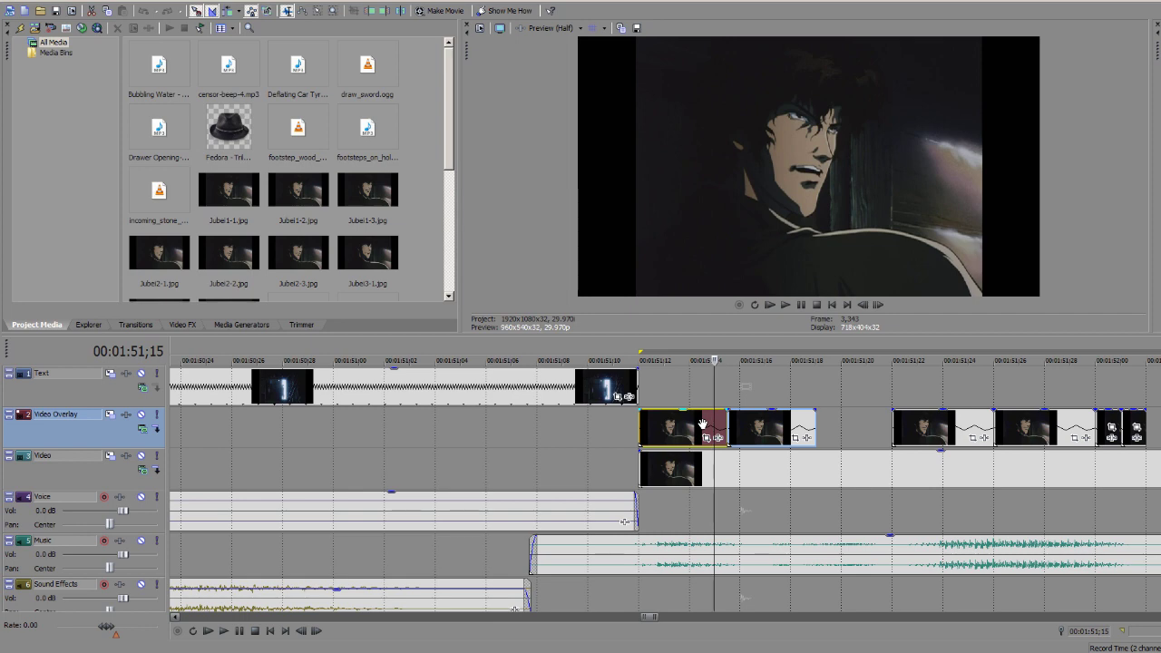
pyautogui.press('Left')
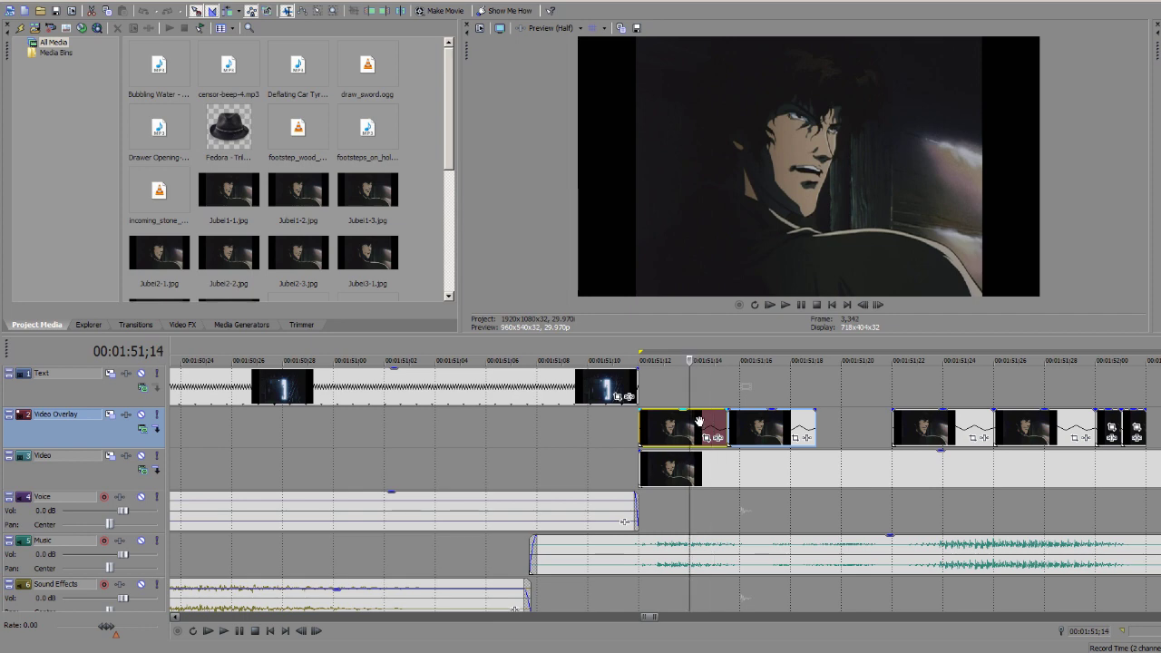
pyautogui.click(640, 422)
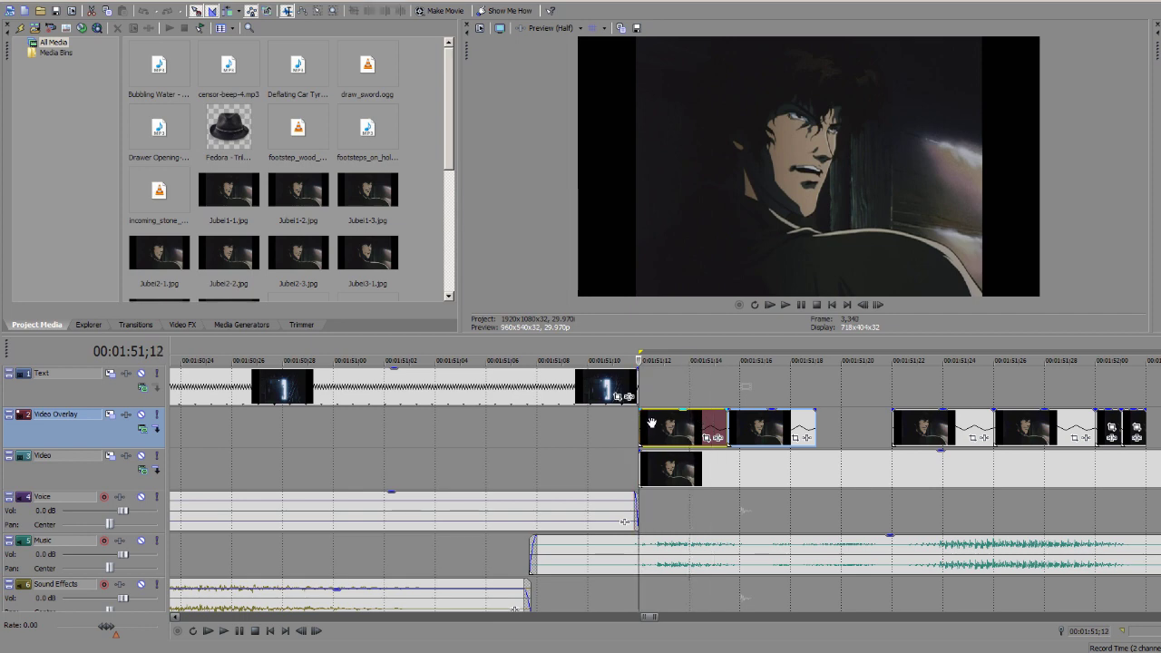
pyautogui.scroll(-3, 653, 437)
pyautogui.scroll(-3, 653, 439)
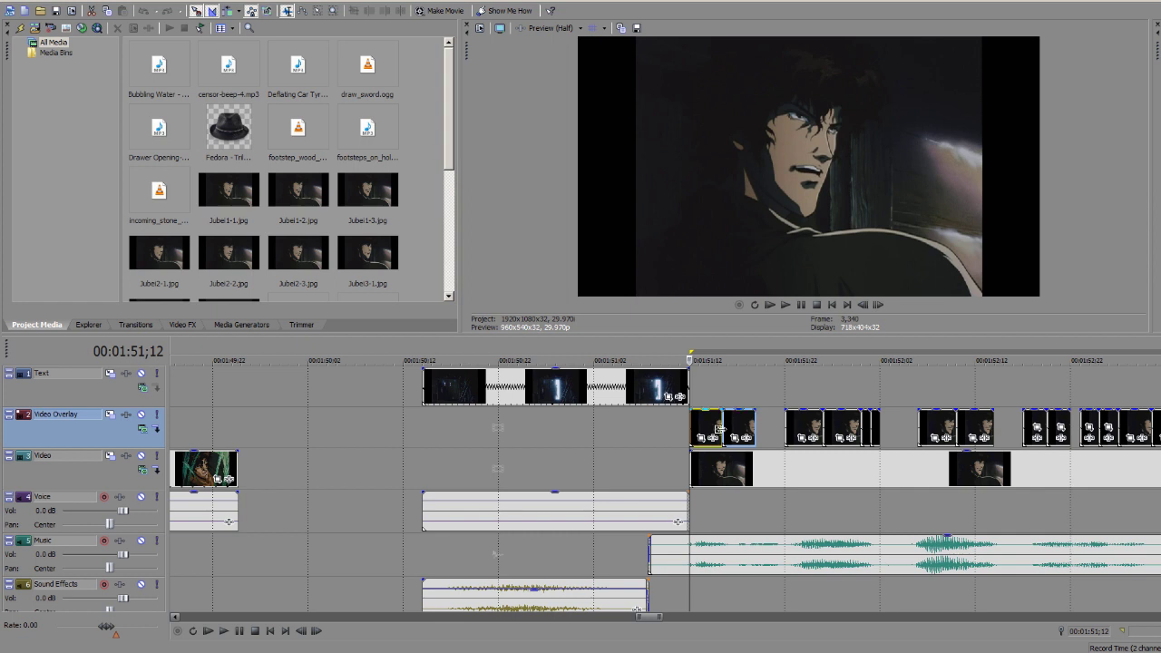
# Play the lip-flap section twice from its start with the voice.
pyautogui.click(764, 467)
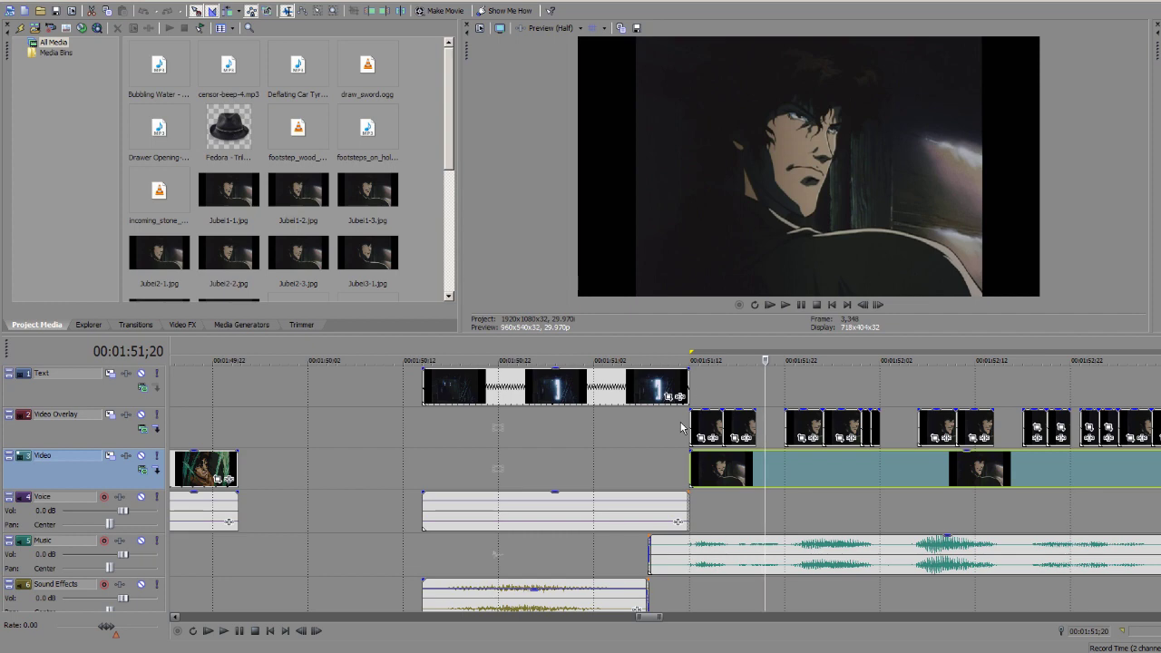
pyautogui.click(683, 432)
pyautogui.scroll(-4, 687, 436)
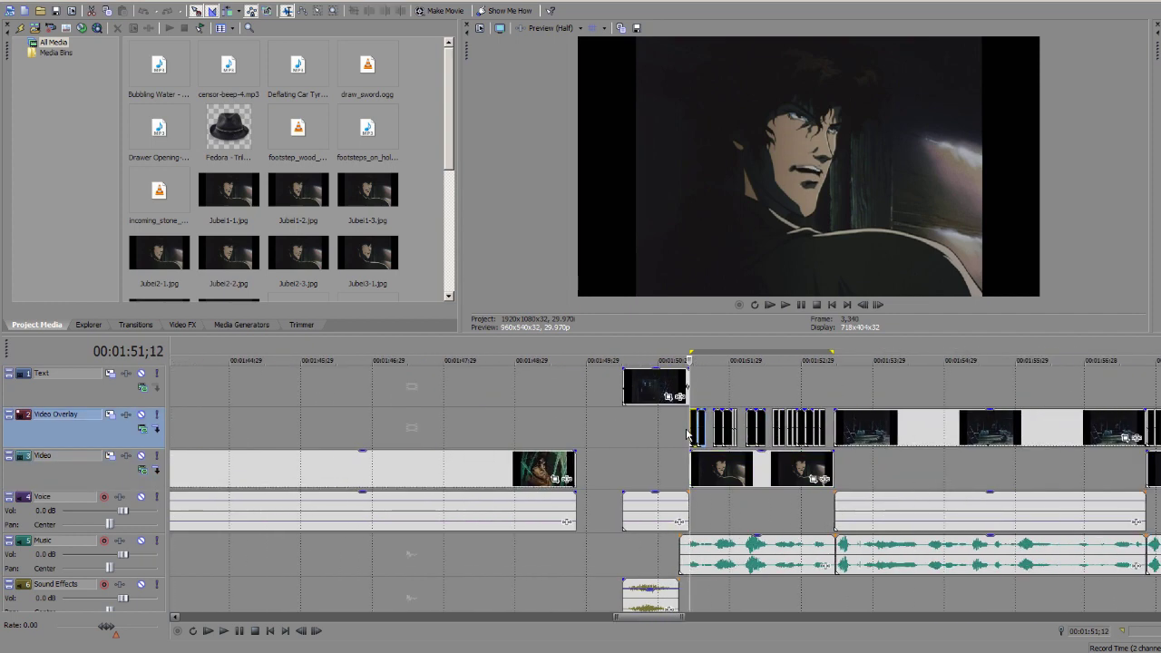
pyautogui.press('space')
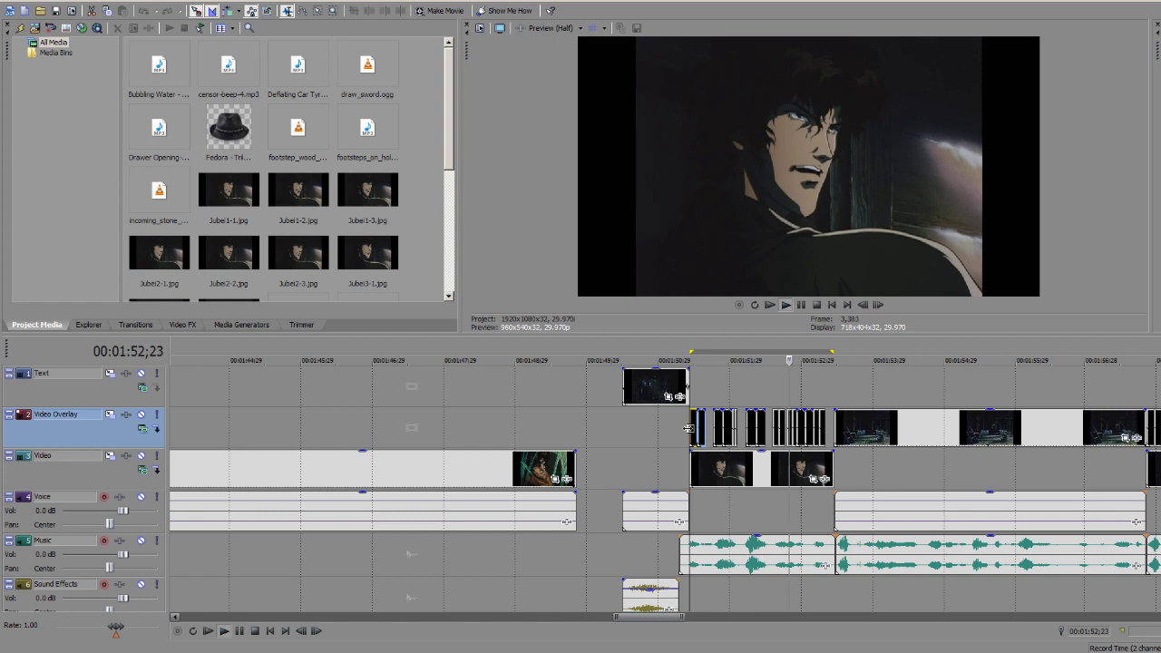
pyautogui.press('space')
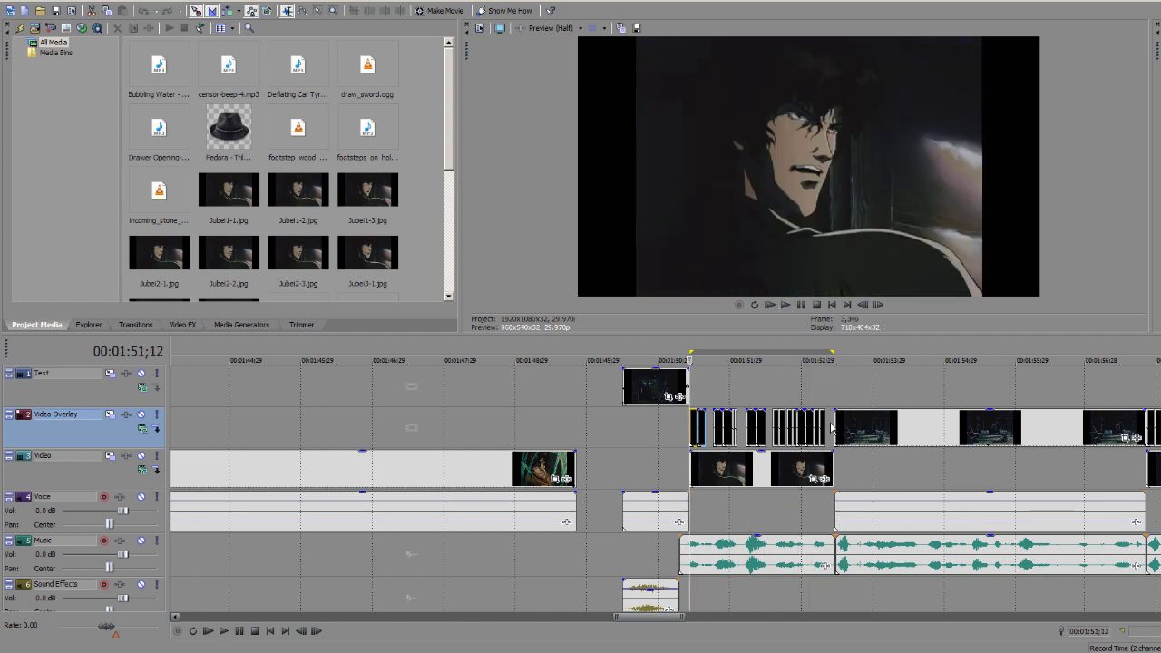
pyautogui.press('space')
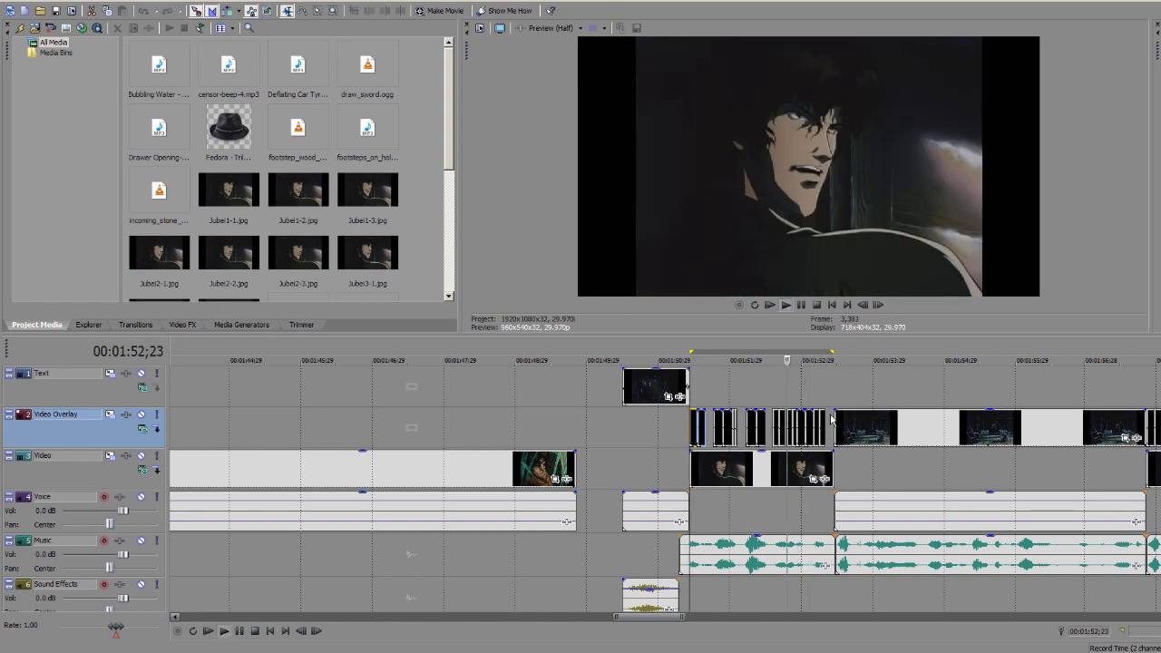
pyautogui.press('space')
# Mark a time range over the background clip and play it to check lip timing.
pyautogui.doubleClick(752, 349)
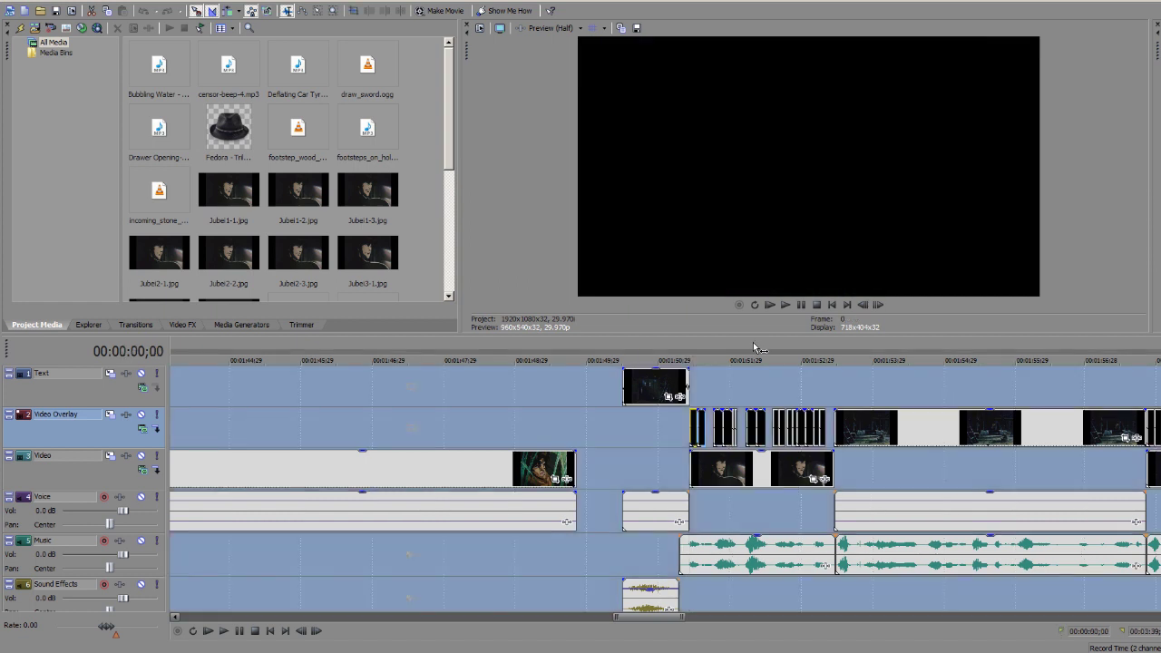
pyautogui.doubleClick(736, 462)
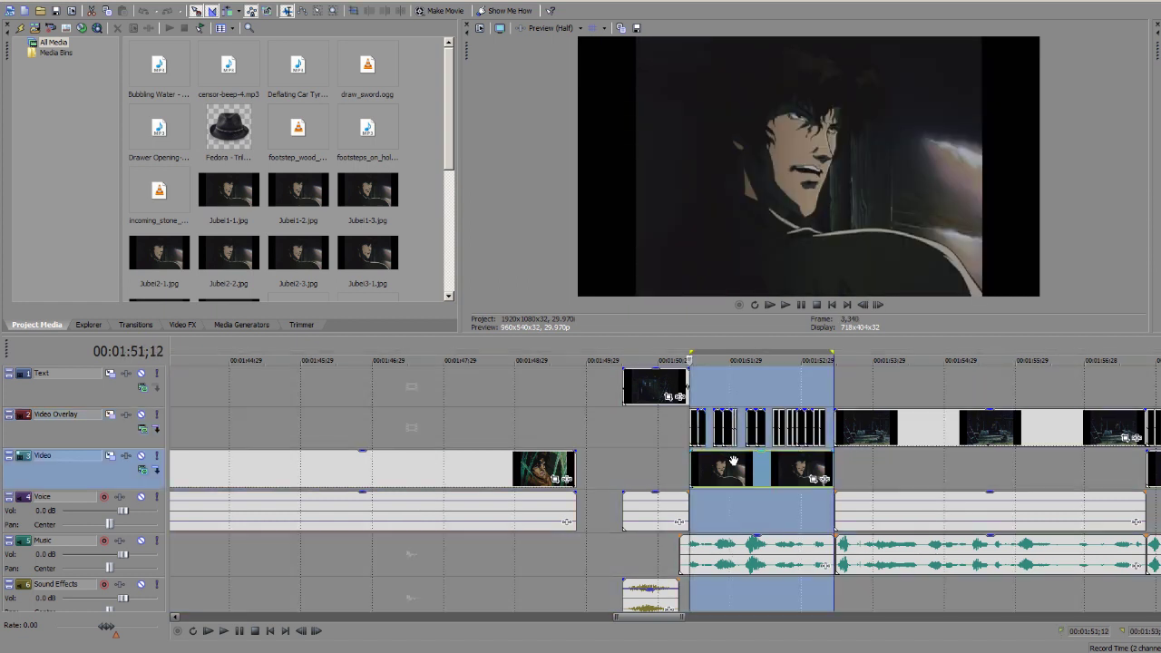
pyautogui.press('space')
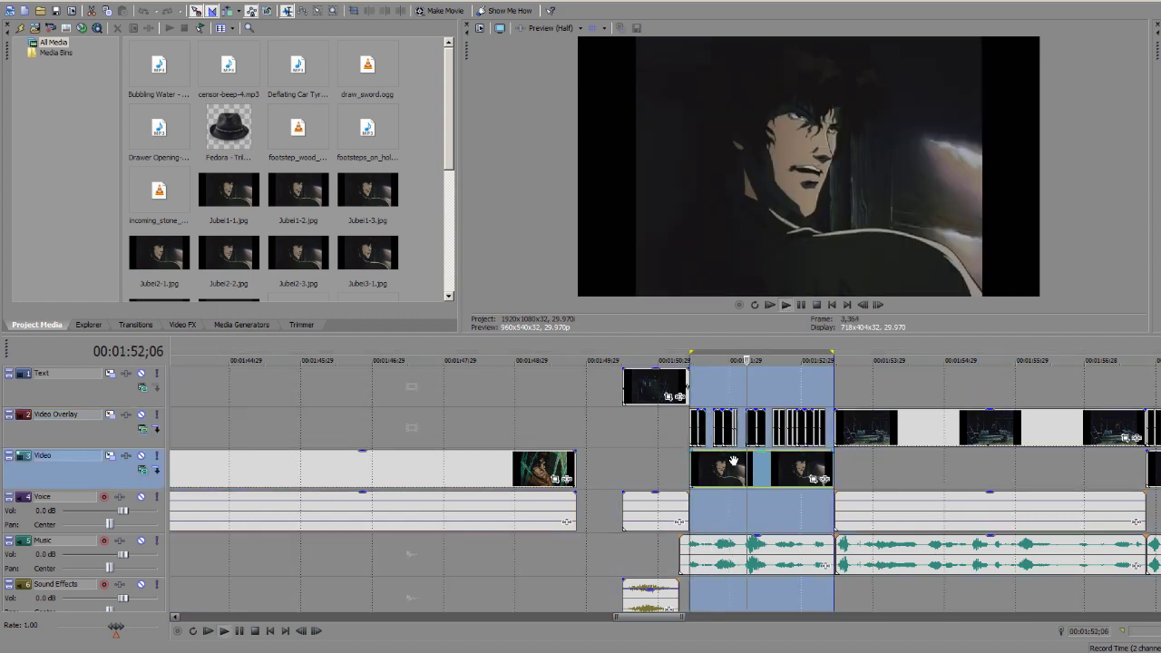
pyautogui.press('space')
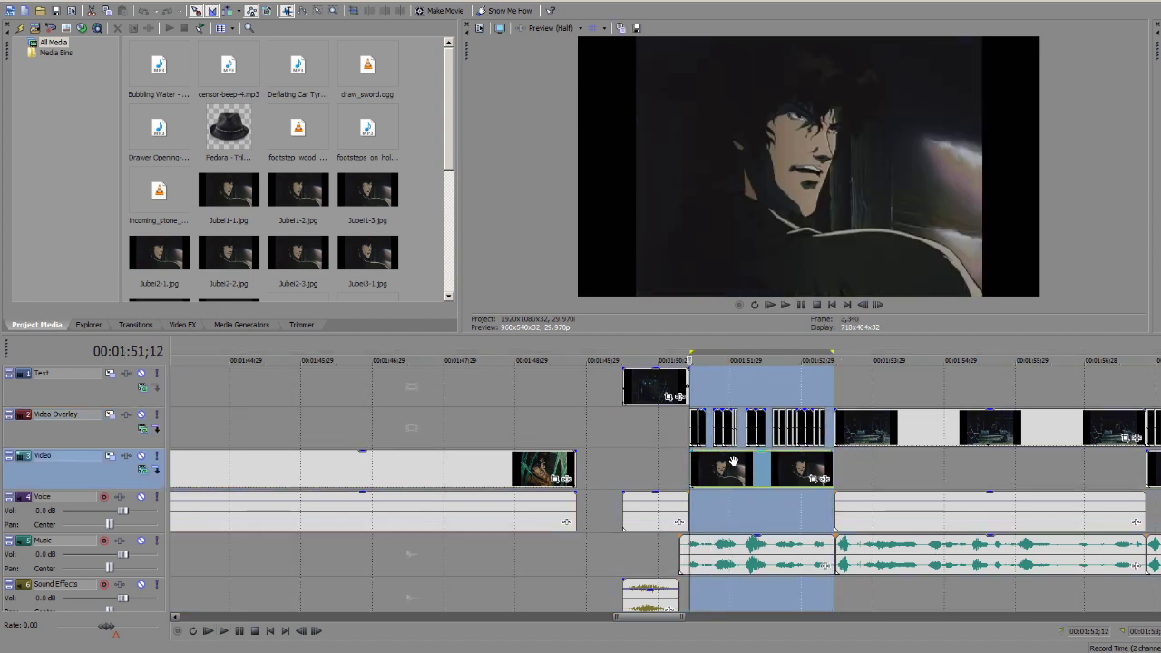
# Select the next overlay clip after the lip-flap section, then return the playhead to the first mouth clip.
pyautogui.scroll(4, 845, 462)
pyautogui.scroll(-2, 999, 463)
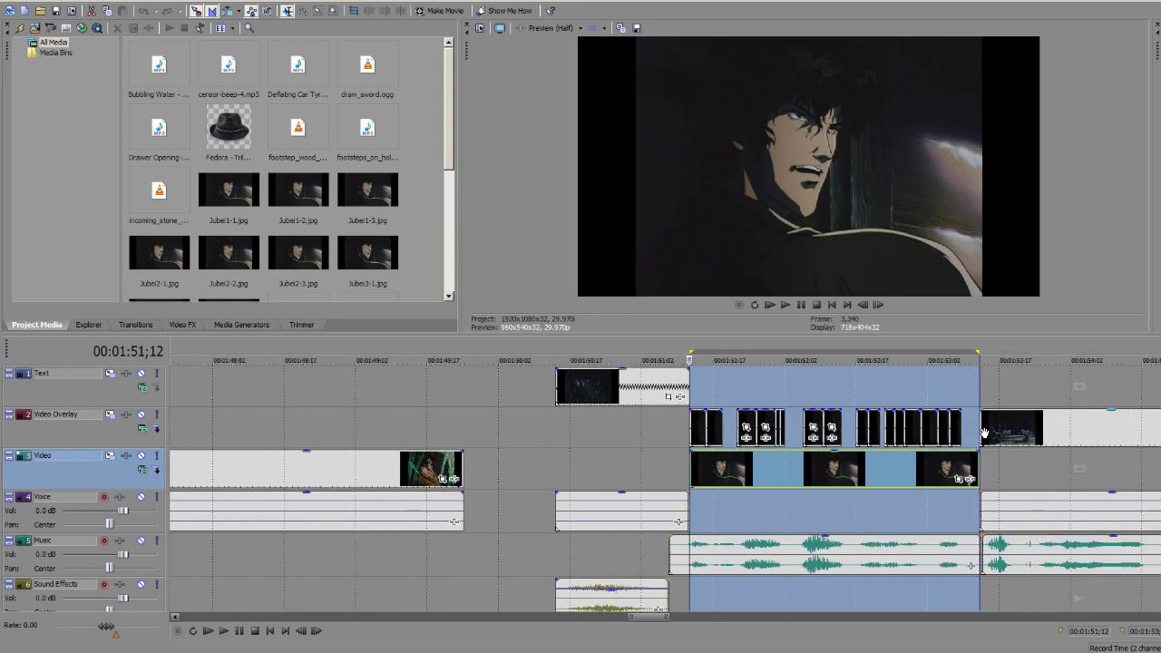
pyautogui.click(982, 432)
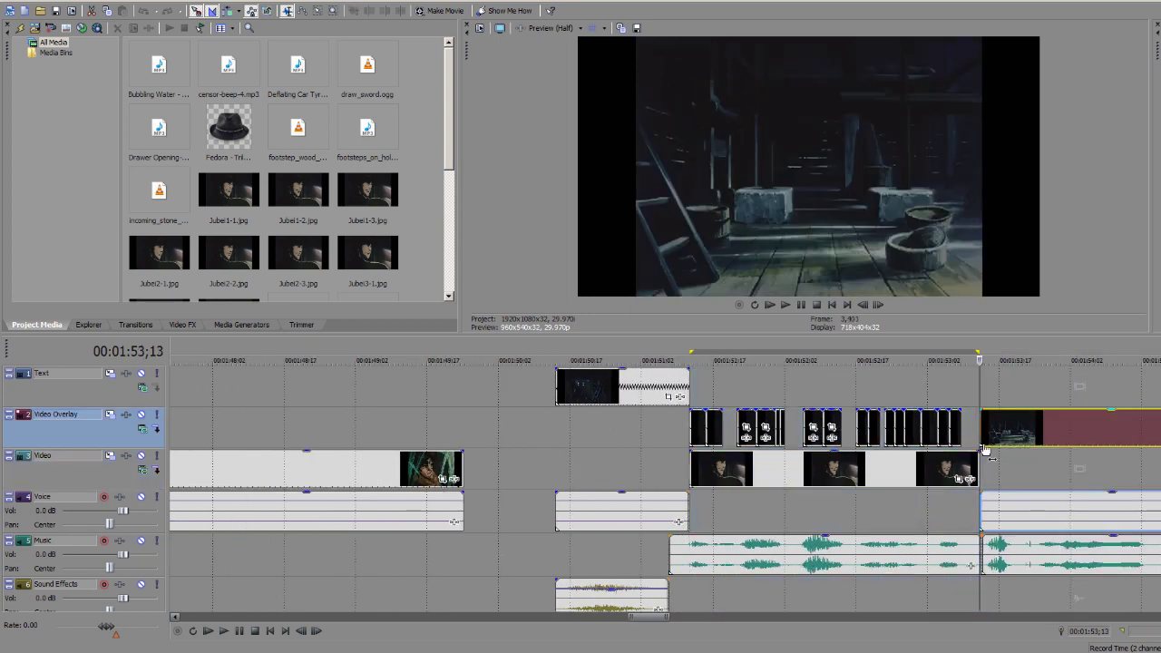
pyautogui.scroll(1, 804, 480)
pyautogui.click(804, 480)
pyautogui.scroll(-3, 646, 468)
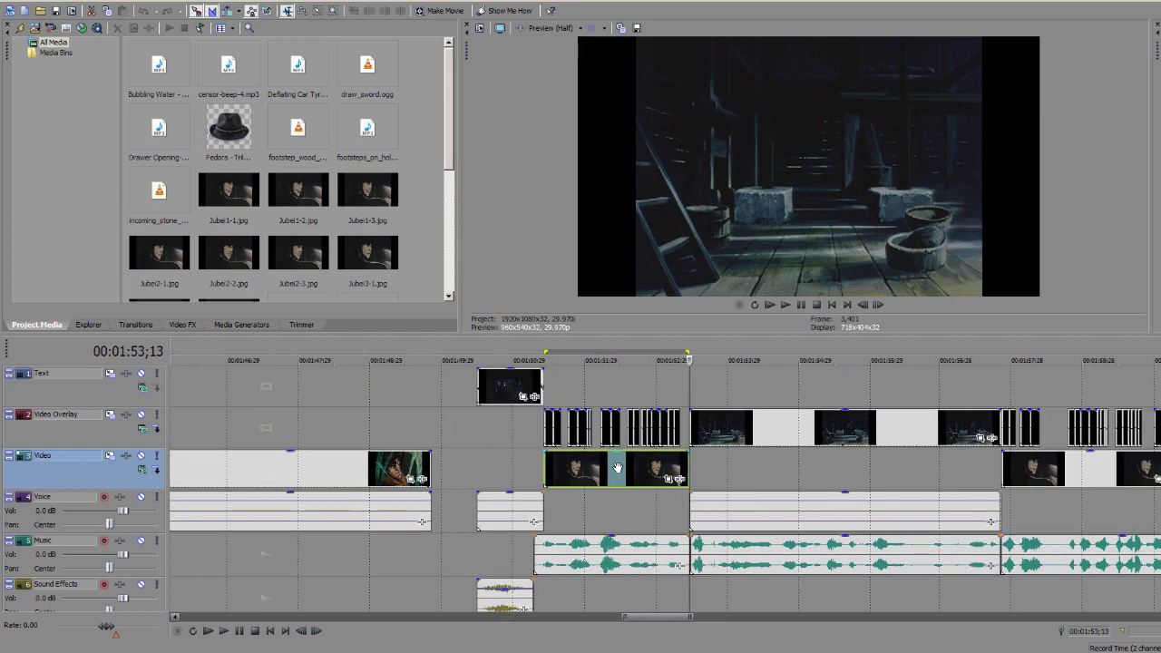
pyautogui.click(546, 427)
pyautogui.scroll(2, 599, 444)
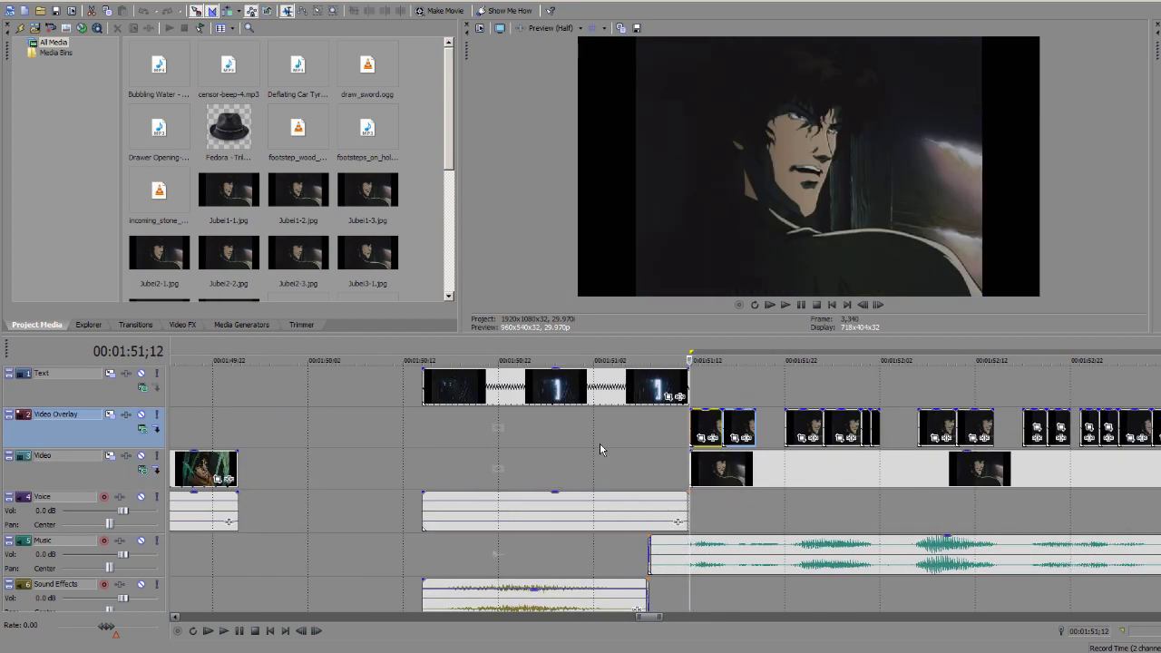
# Shuttle the lip-flap start backward and forward with J/K/L, then step back one frame.
pyautogui.press('space')
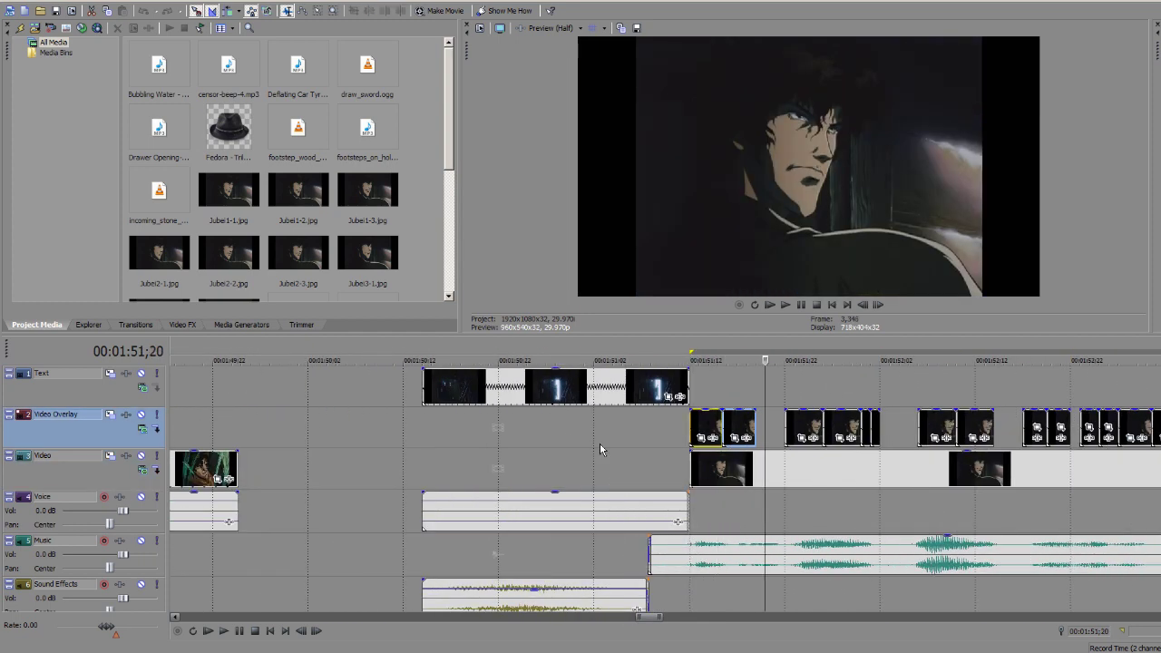
pyautogui.press('j')
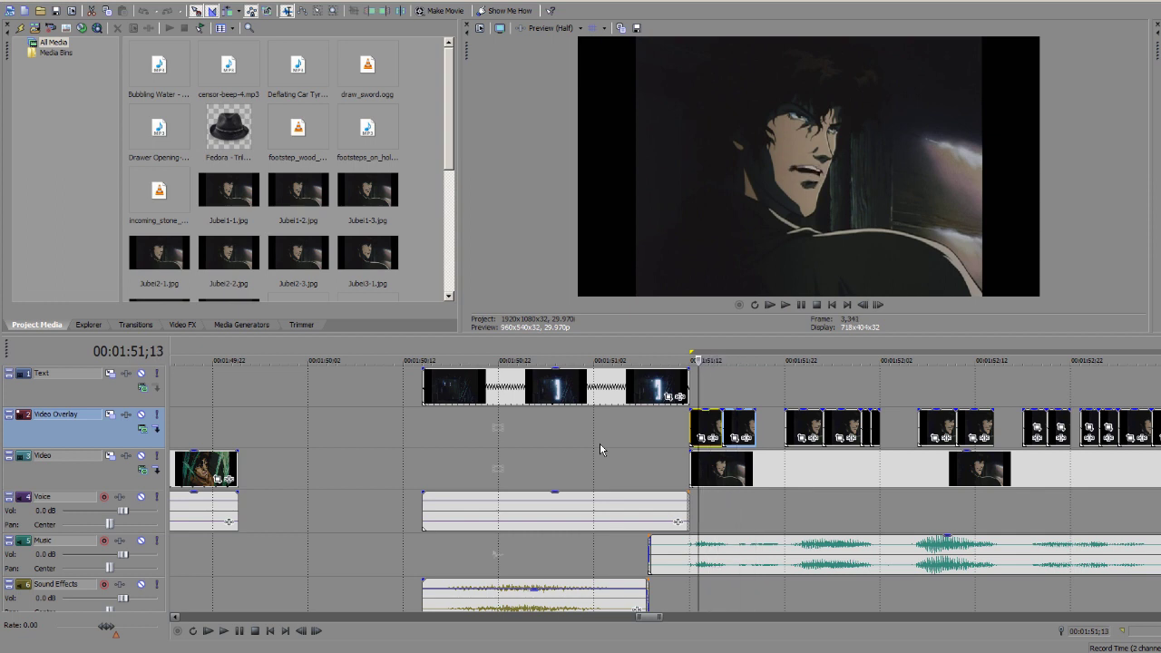
pyautogui.press('l')
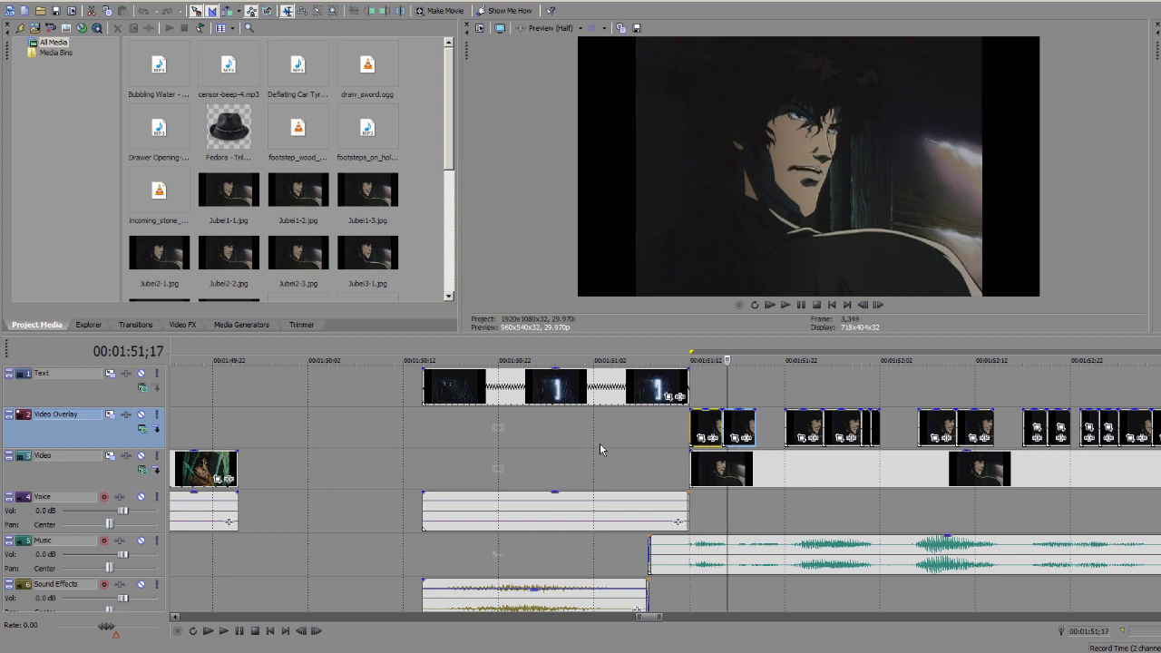
pyautogui.press('l')
pyautogui.press('j')
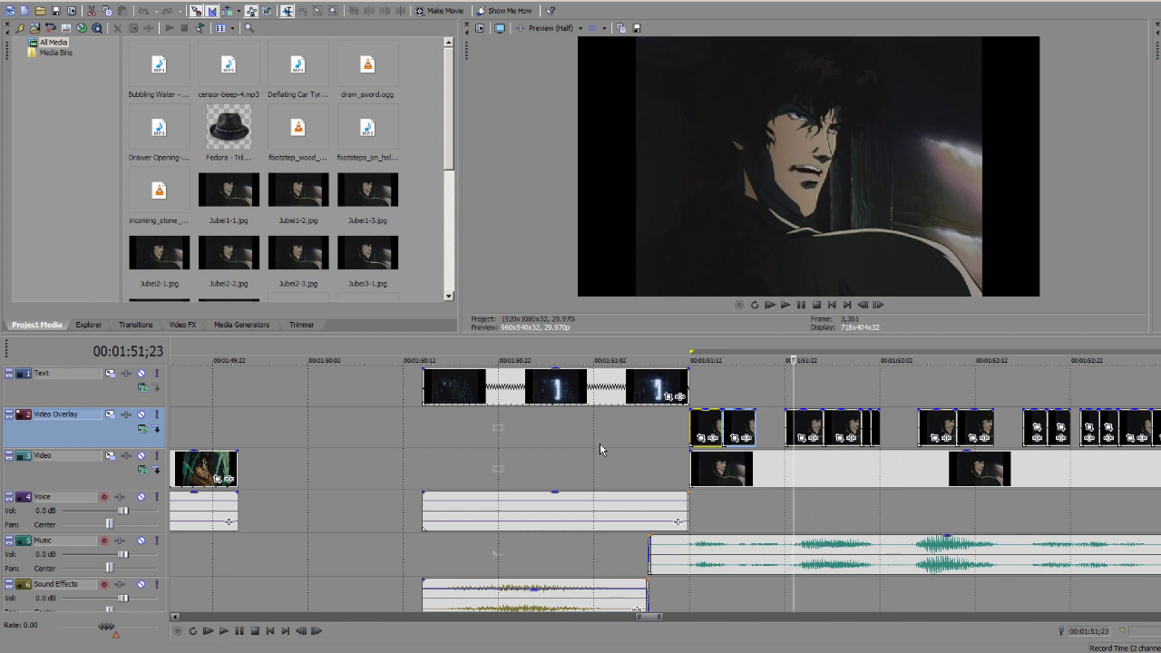
pyautogui.press('k')
pyautogui.press('Left')
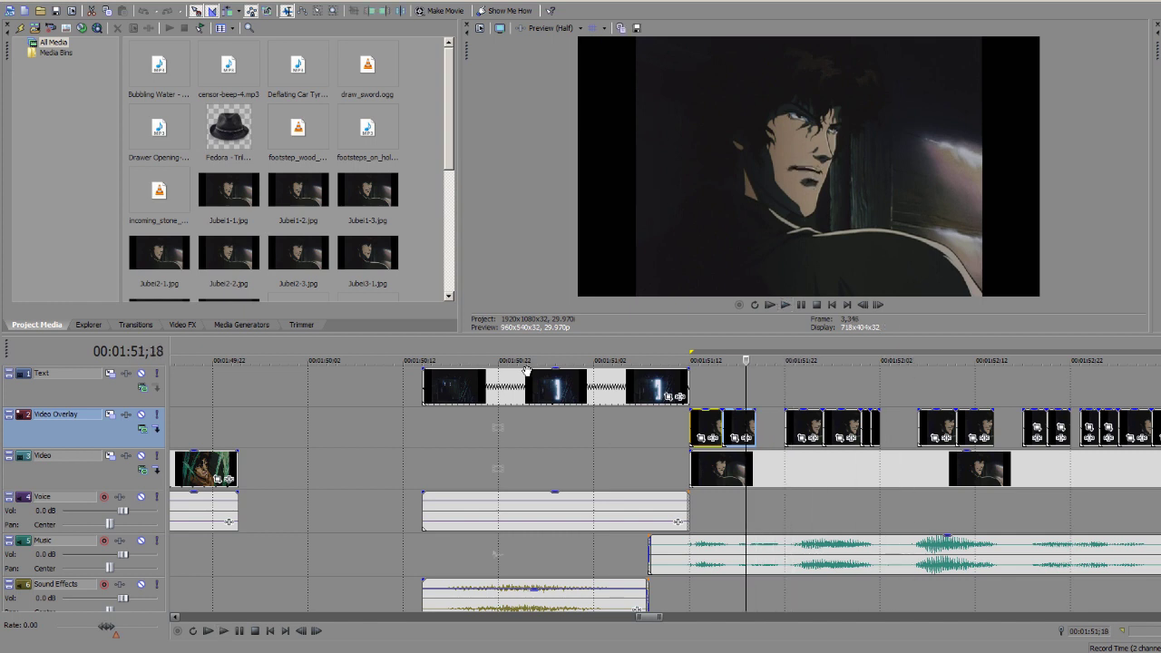
# Select the music clip, scrub to 01:51;21 and select the mouth clip at 01:51;22.
pyautogui.click(750, 553)
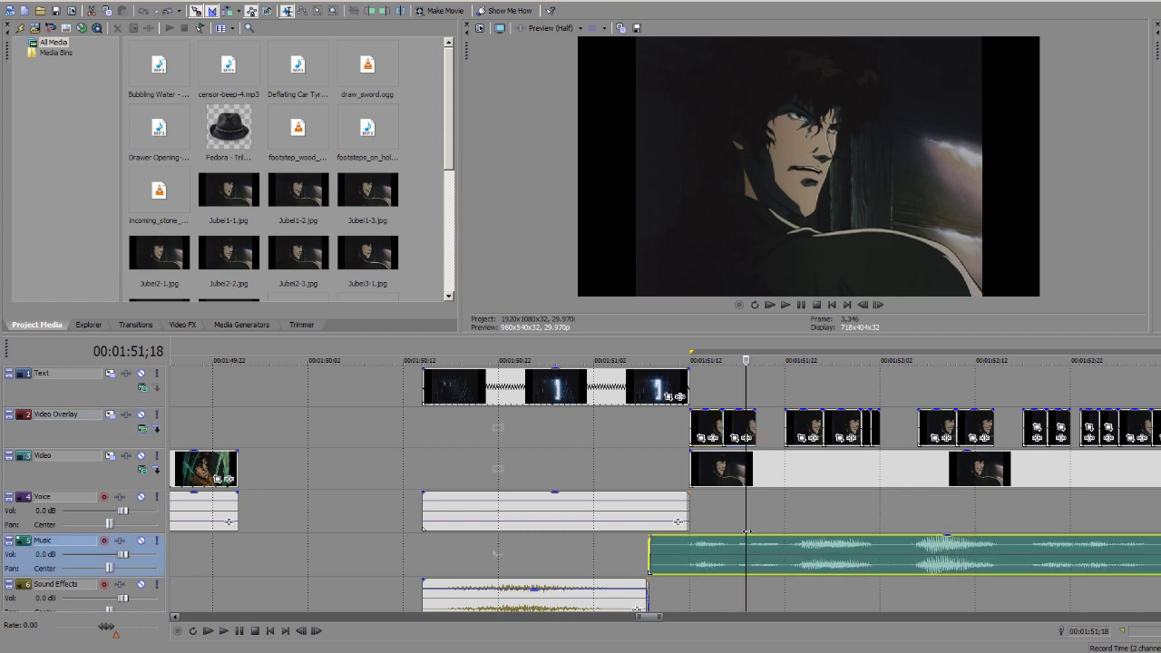
pyautogui.press('Right')
pyautogui.moveTo(756, 520); pyautogui.dragTo(775, 523)
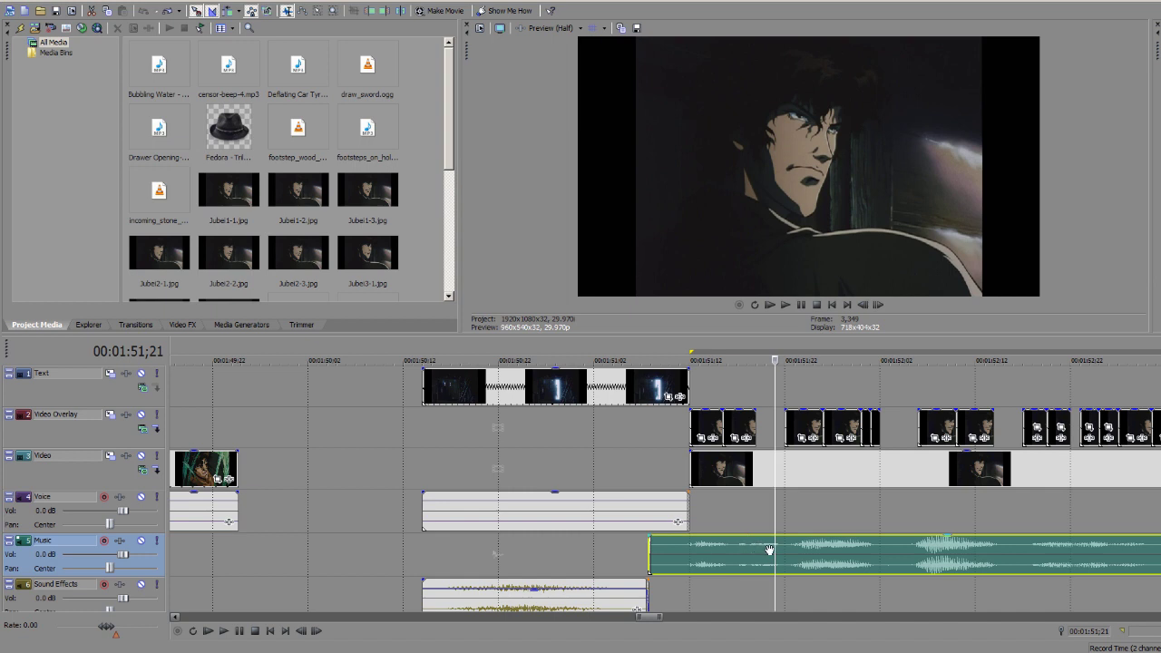
pyautogui.click(787, 418)
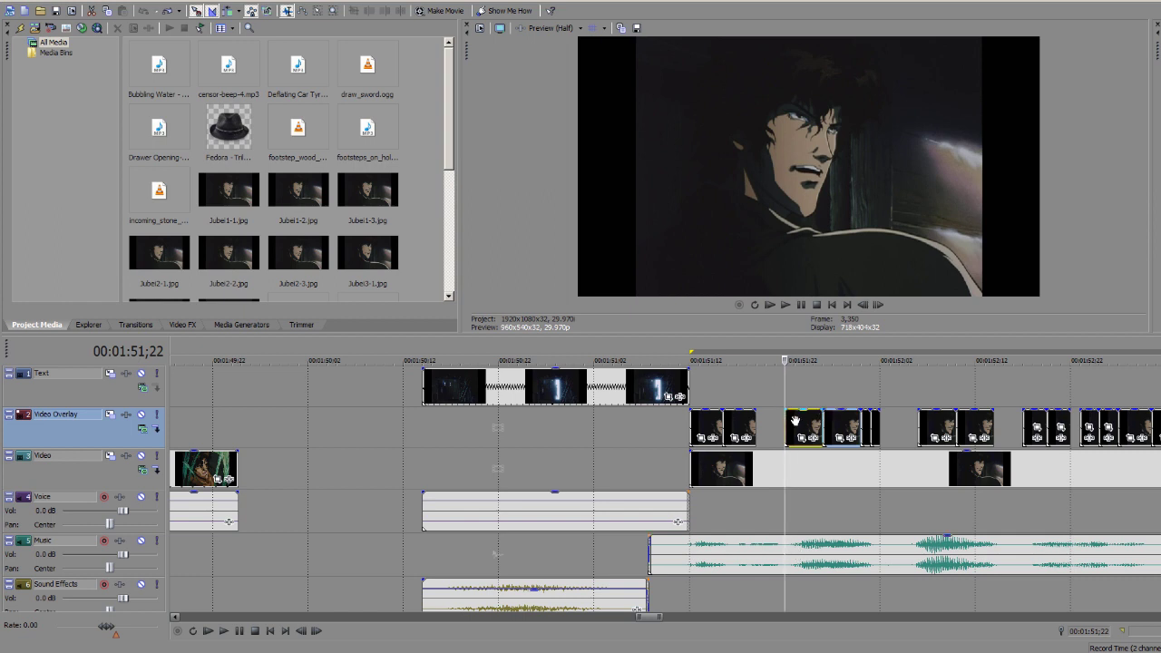
pyautogui.click(814, 420)
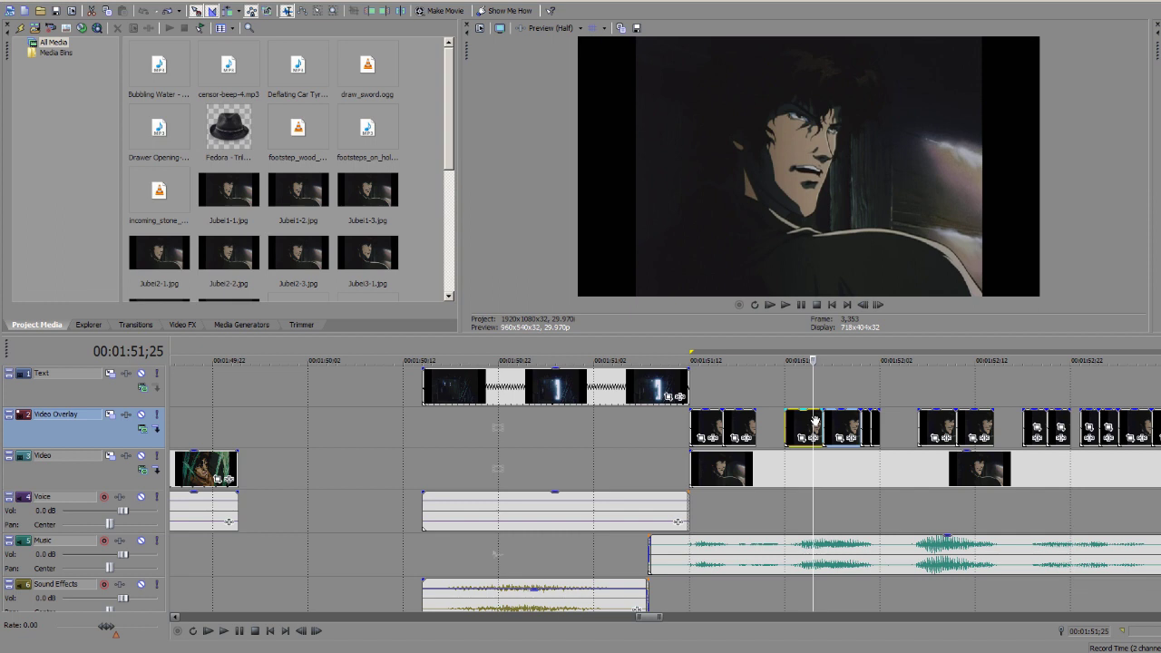
pyautogui.click(859, 423)
pyautogui.click(878, 424)
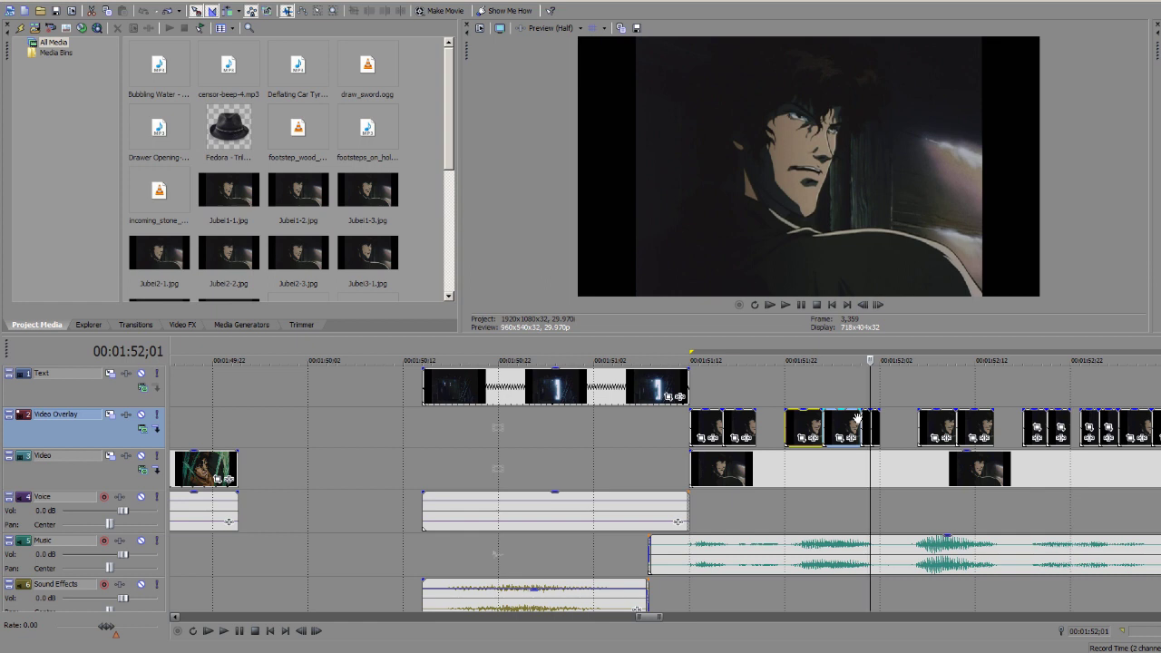
pyautogui.click(832, 426)
pyautogui.click(785, 426)
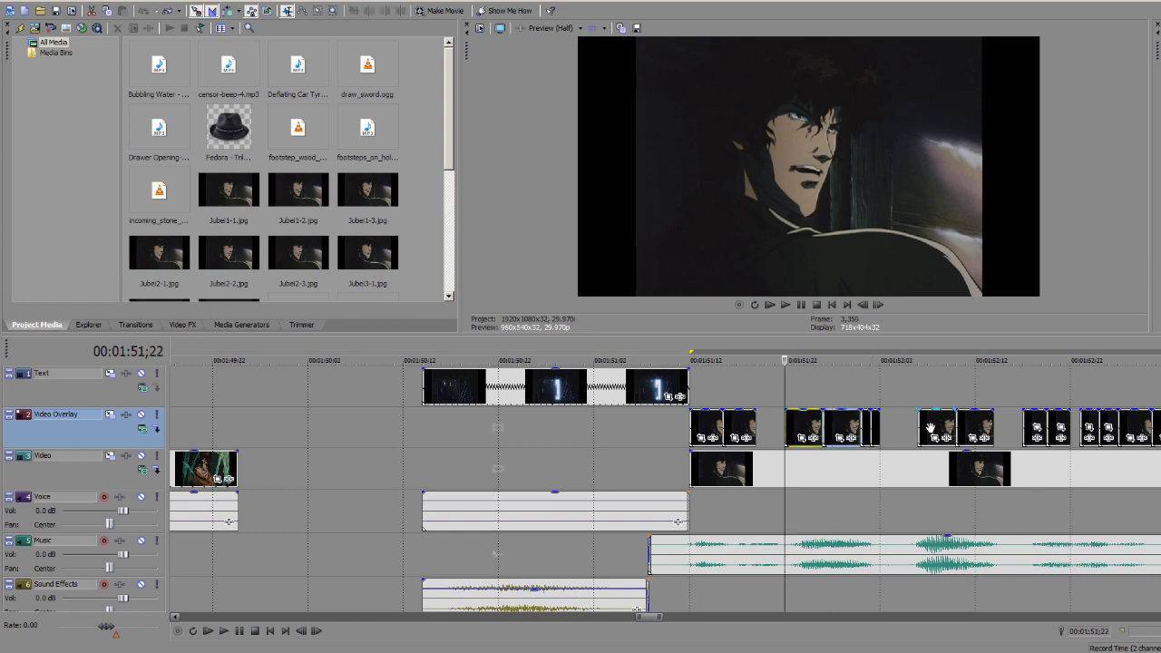
pyautogui.click(918, 424)
pyautogui.click(845, 422)
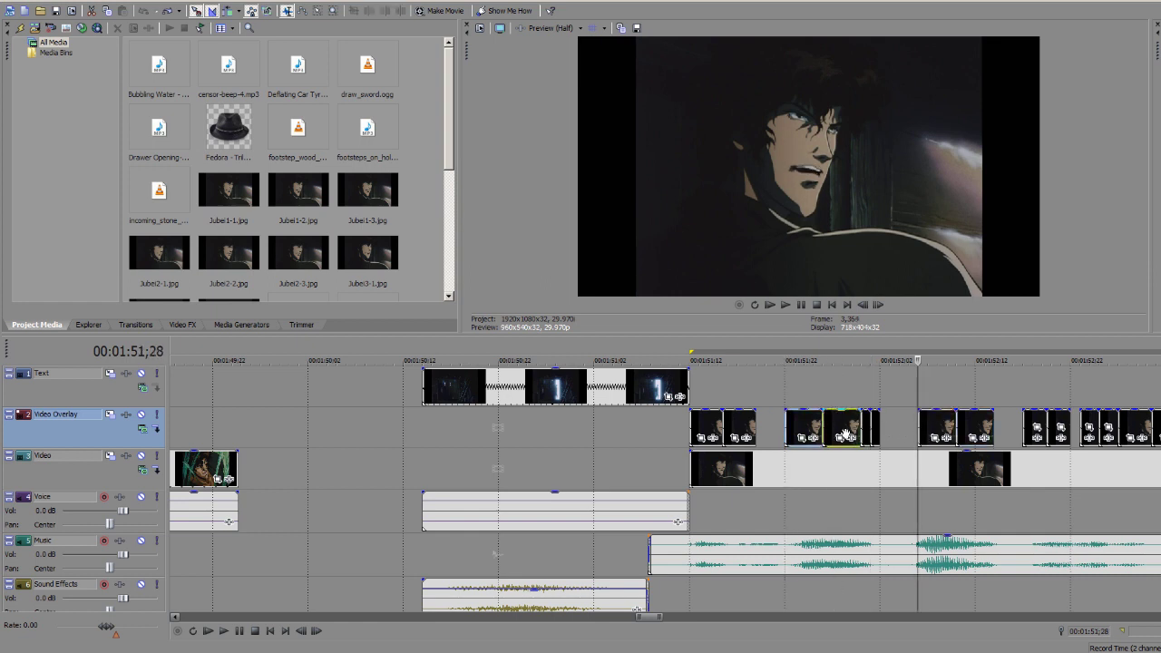
pyautogui.click(805, 426)
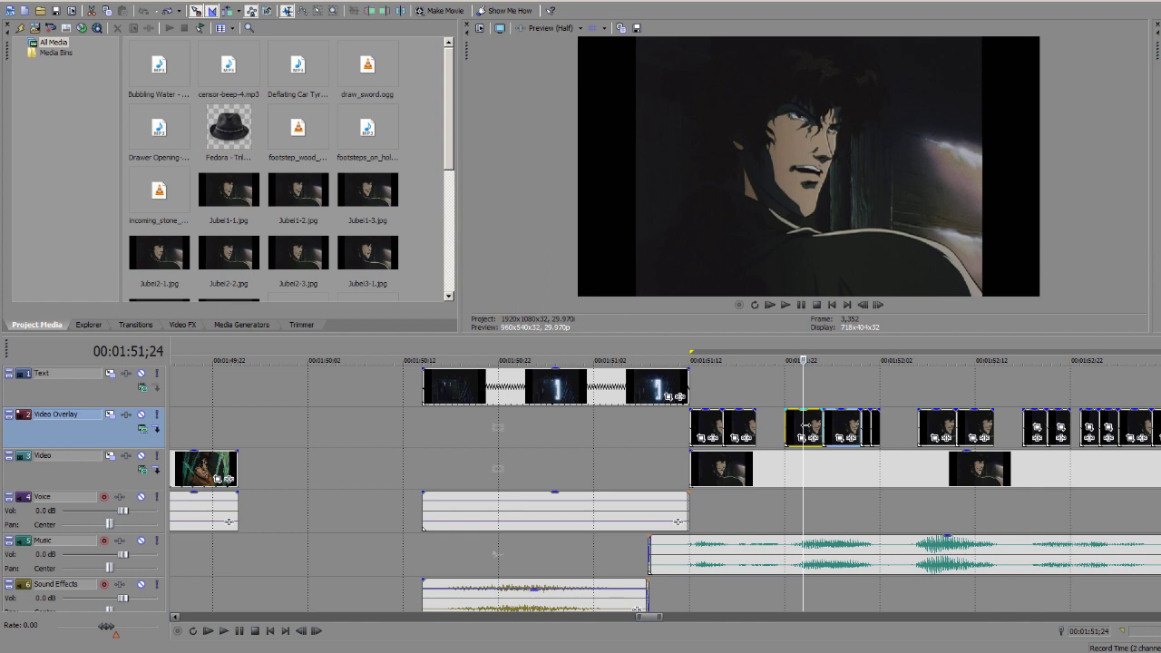
pyautogui.click(850, 548)
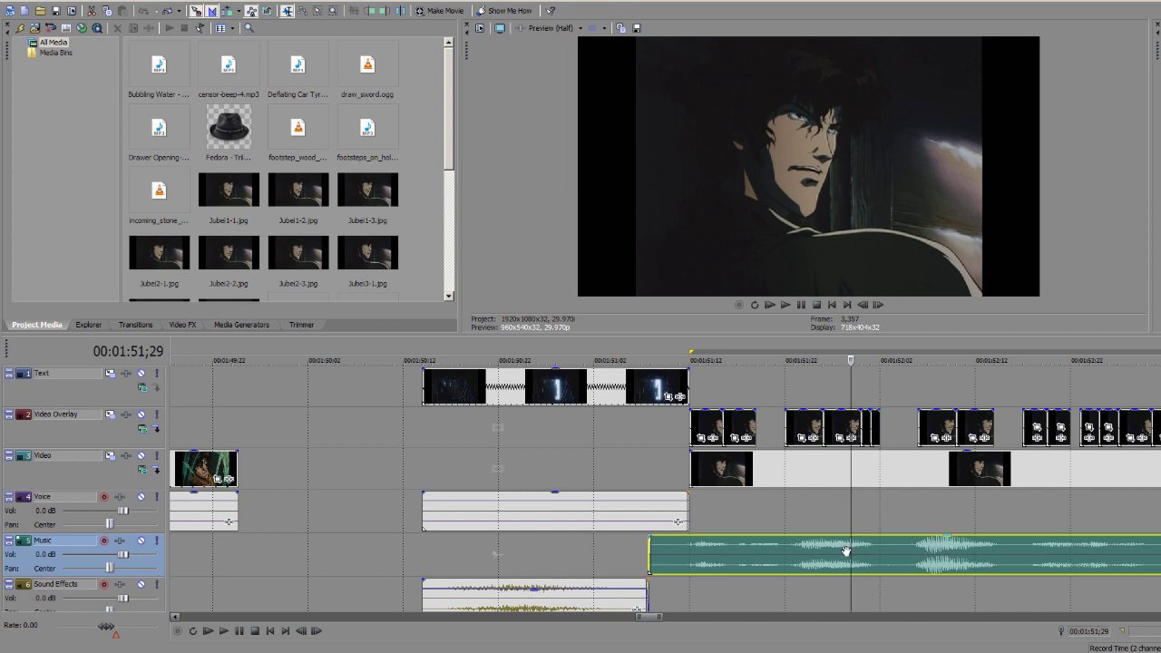
pyautogui.click(862, 423)
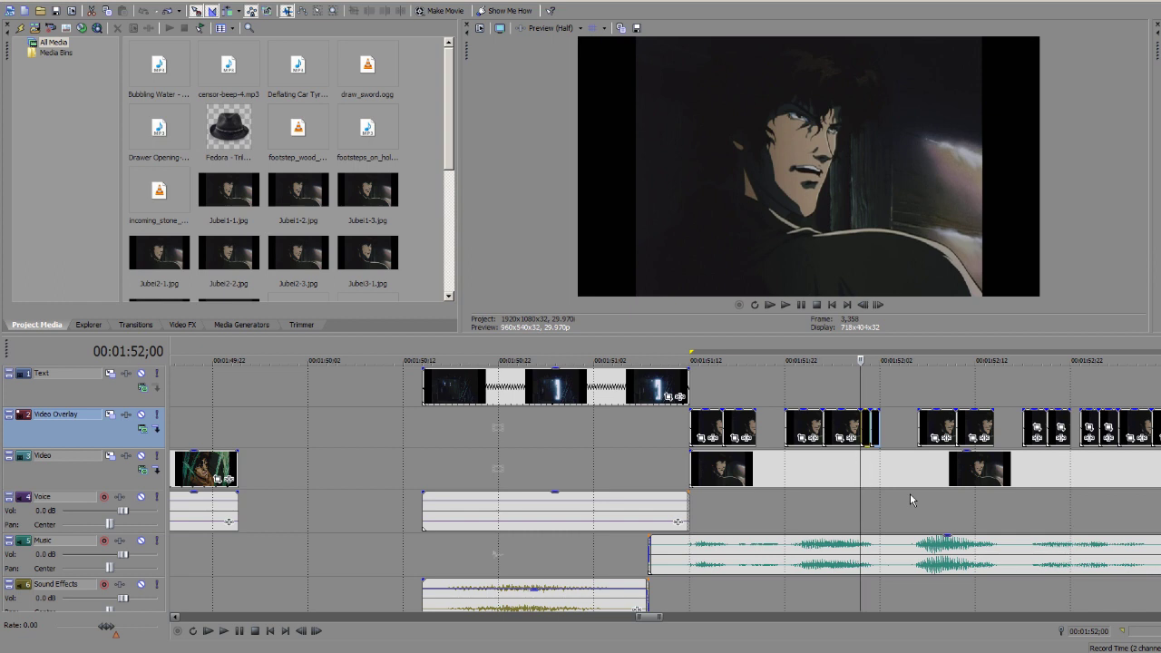
pyautogui.click(922, 423)
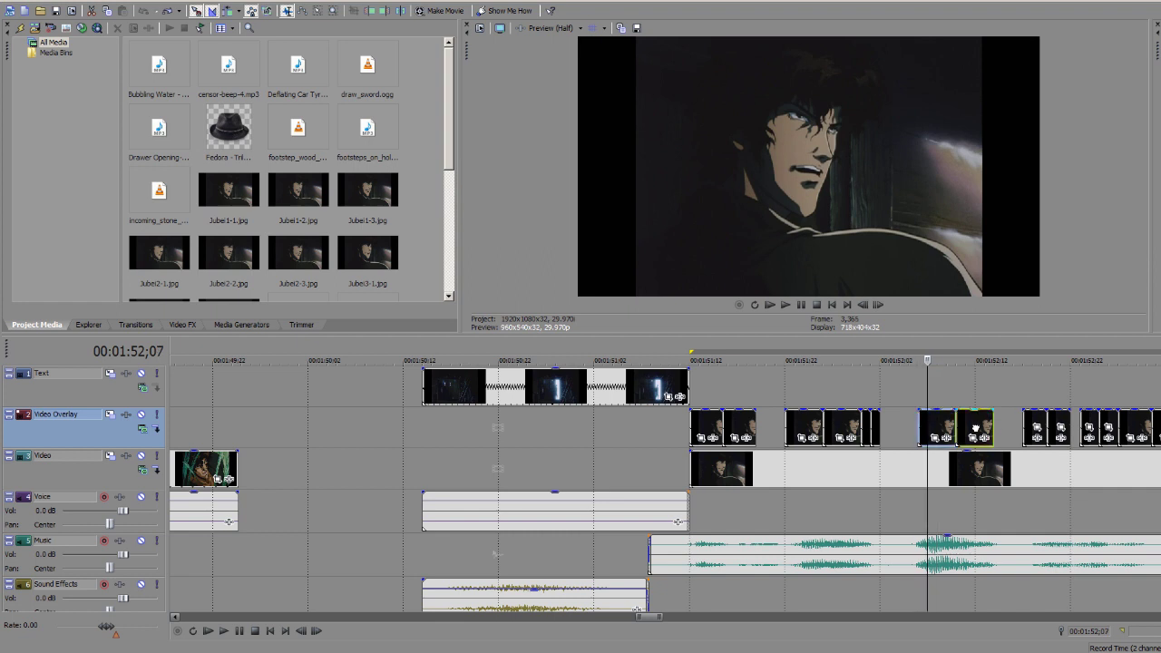
pyautogui.scroll(-2, 785, 456)
pyautogui.click(550, 424)
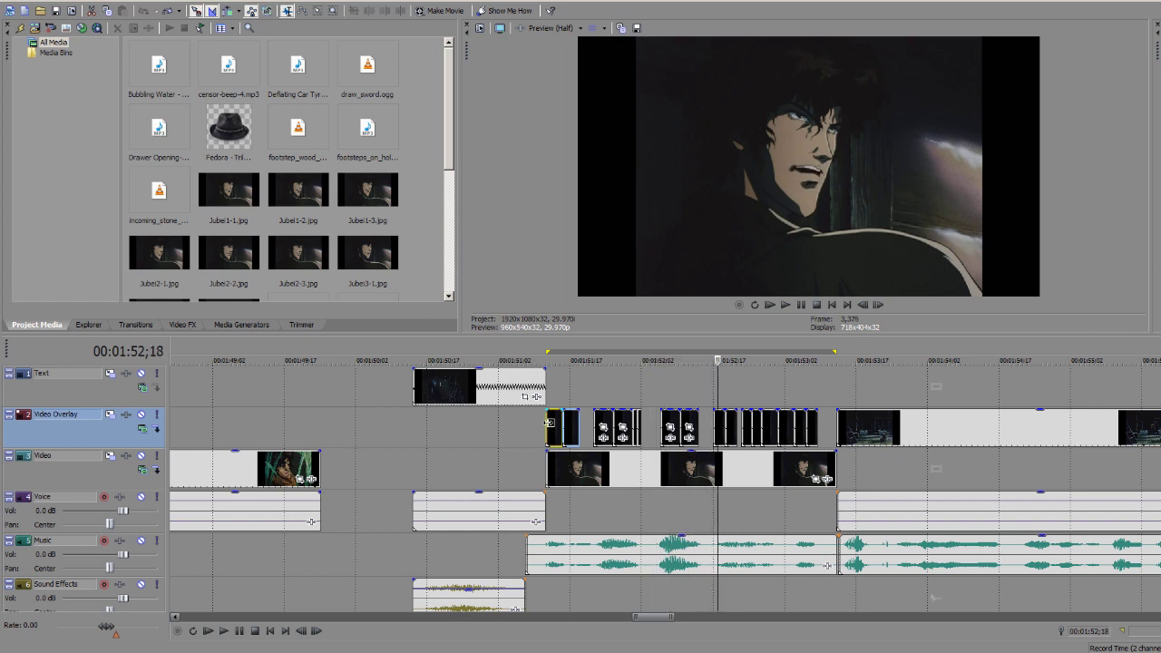
pyautogui.press('Right')
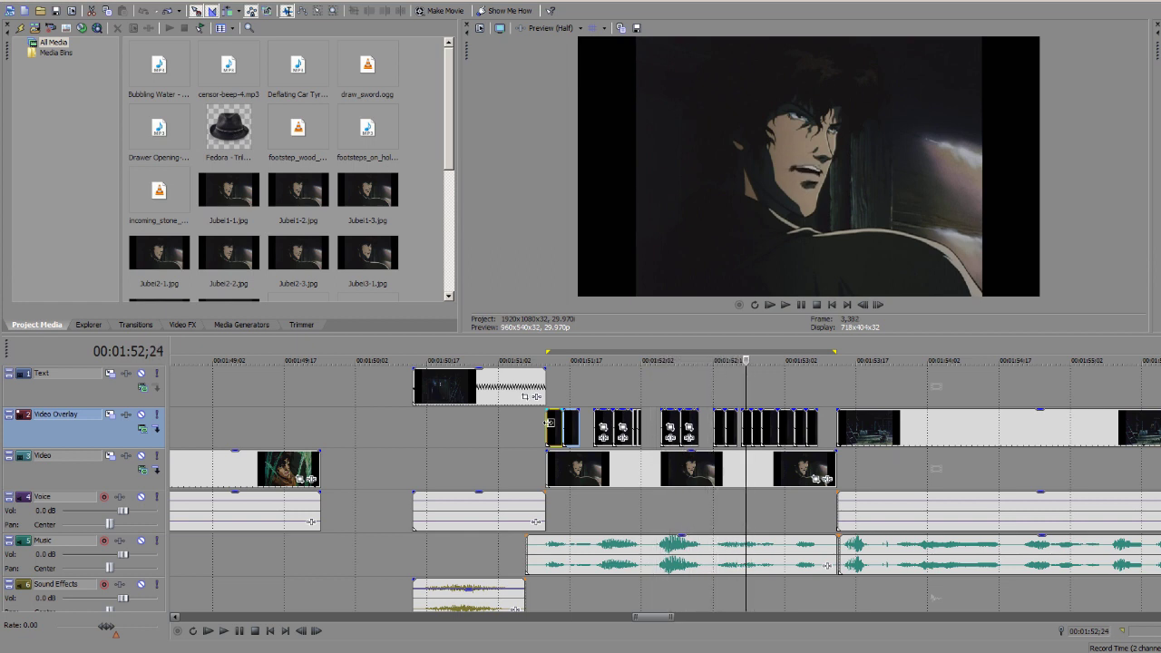
pyautogui.press('Left')
pyautogui.press('Left')
pyautogui.scroll(4, 746, 440)
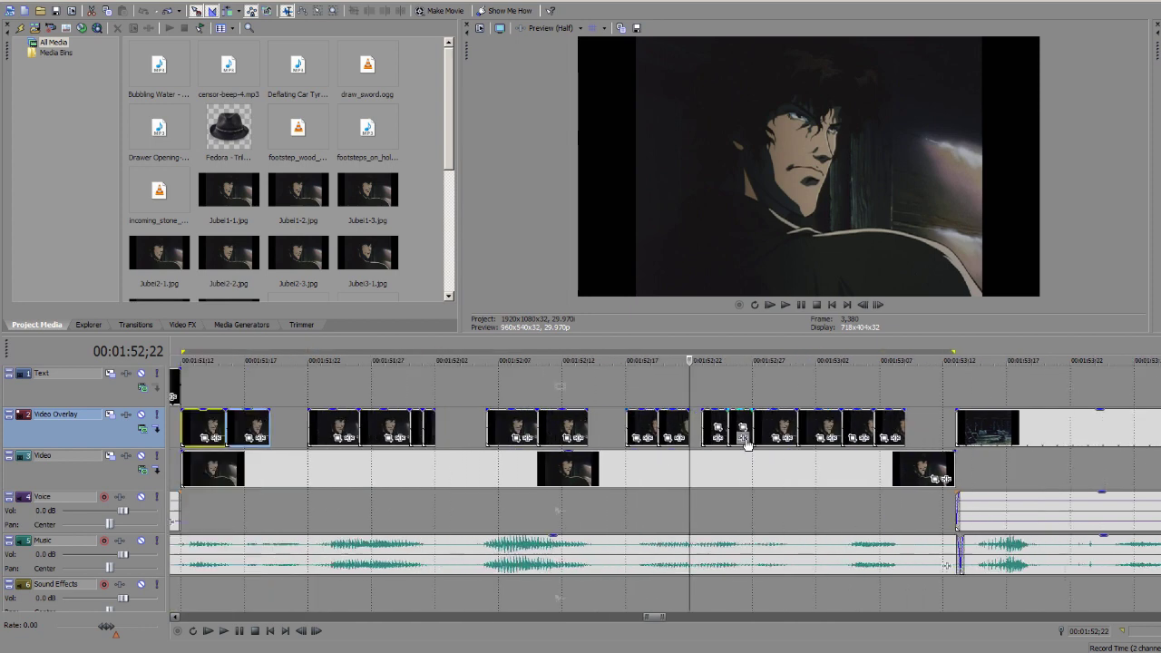
pyautogui.scroll(3, 686, 459)
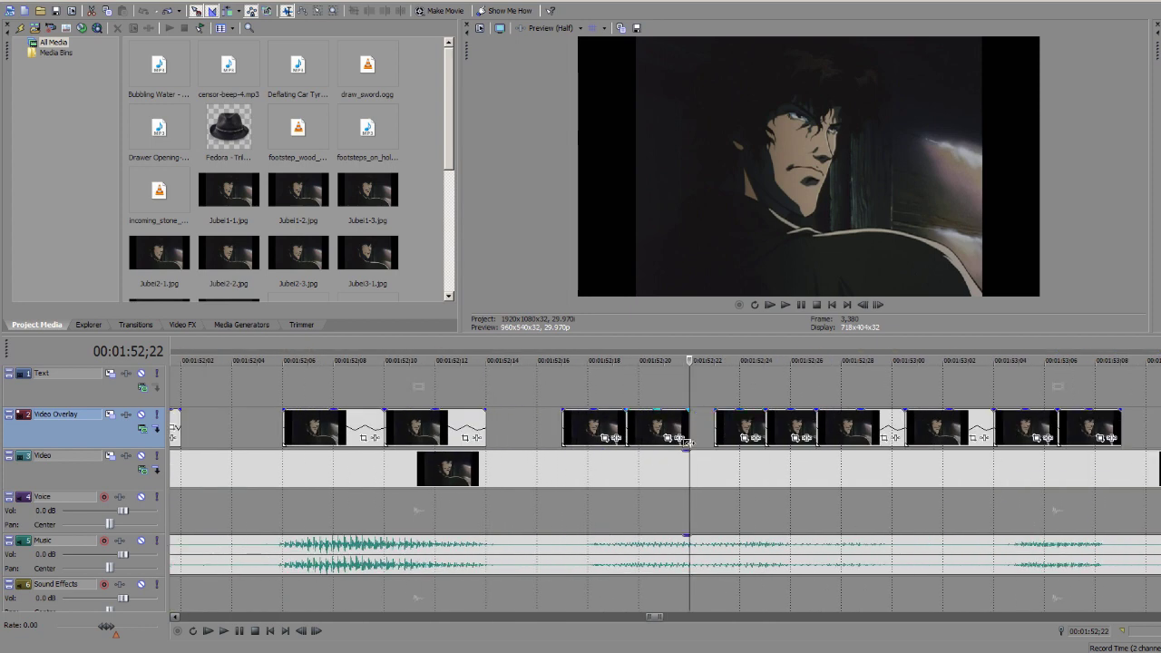
pyautogui.click(562, 430)
pyautogui.press('space')
pyautogui.press('space')
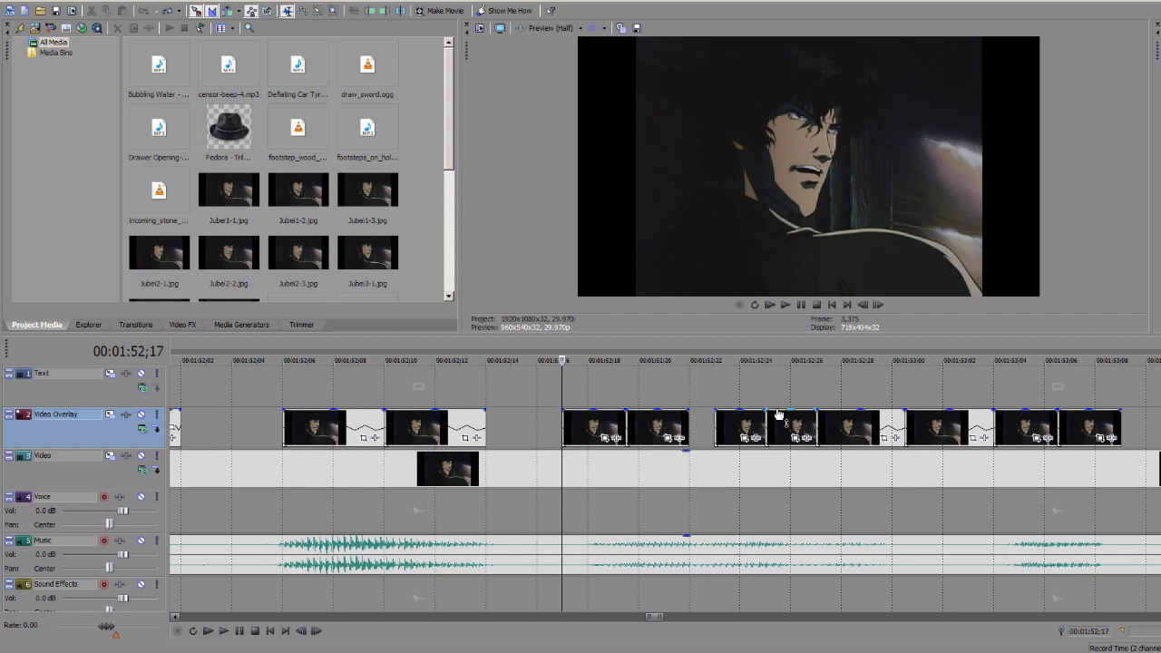
pyautogui.click(768, 428)
pyautogui.scroll(-2, 768, 427)
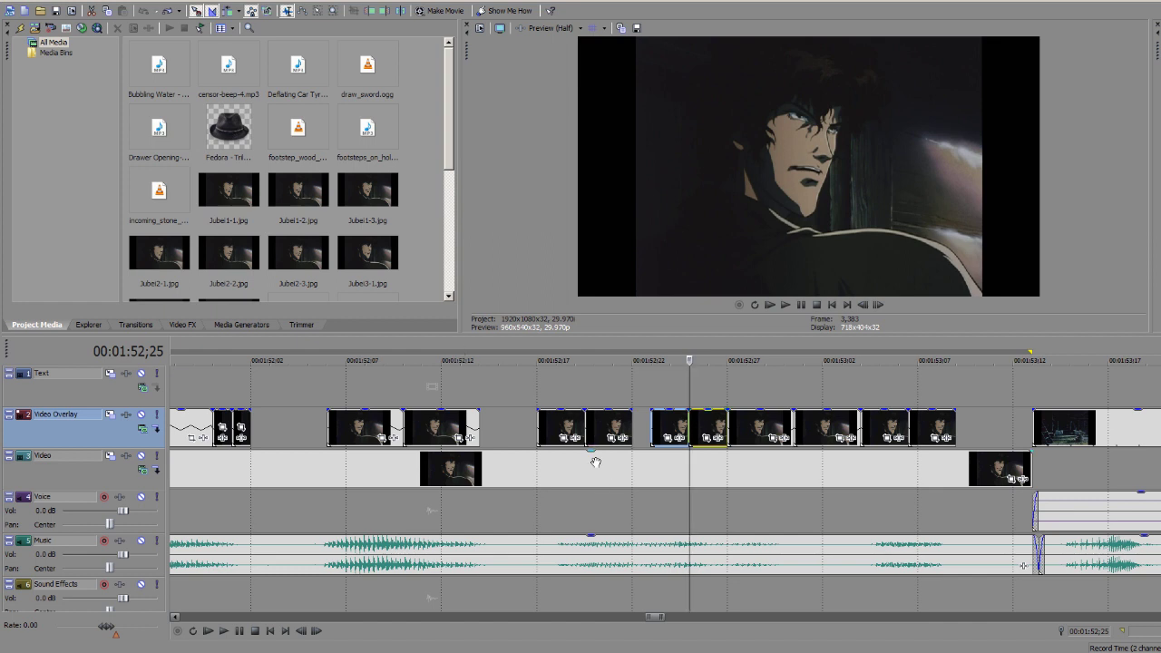
pyautogui.click(542, 423)
pyautogui.press('space')
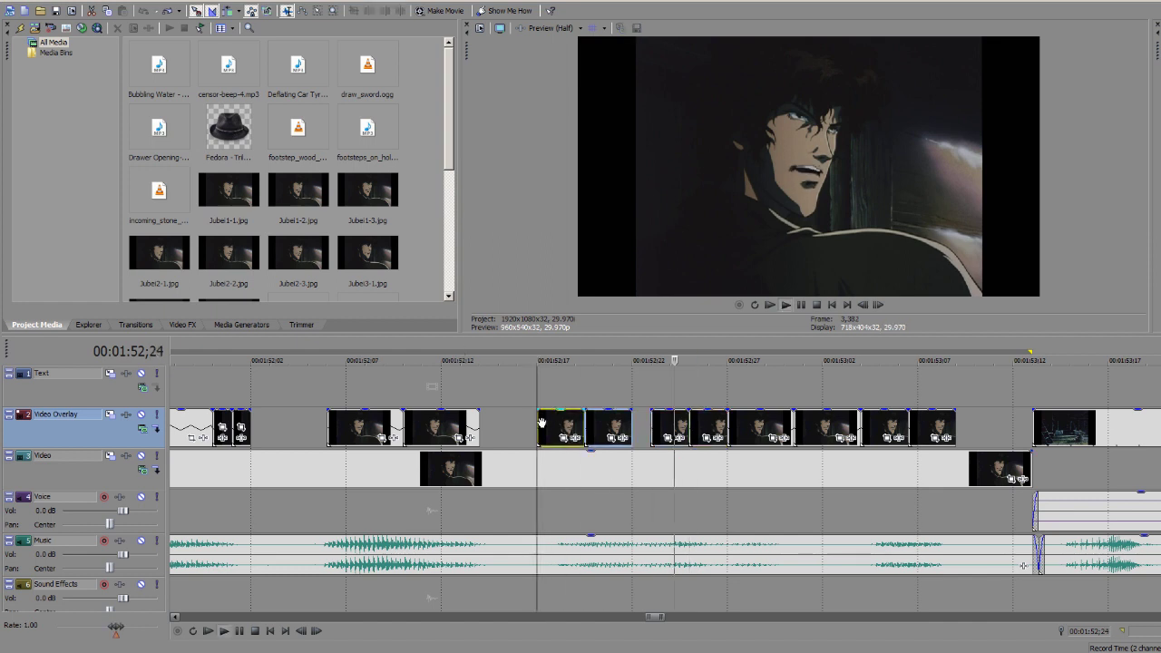
pyautogui.press('space')
pyautogui.press('space')
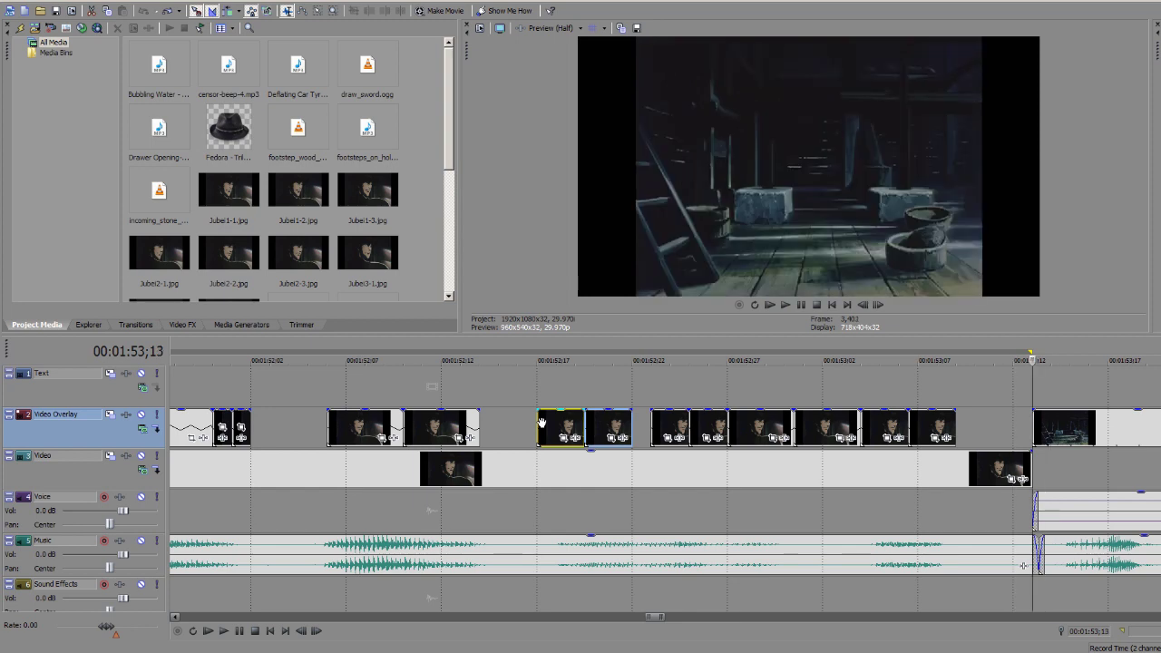
pyautogui.scroll(-3, 539, 426)
pyautogui.scroll(-2, 535, 428)
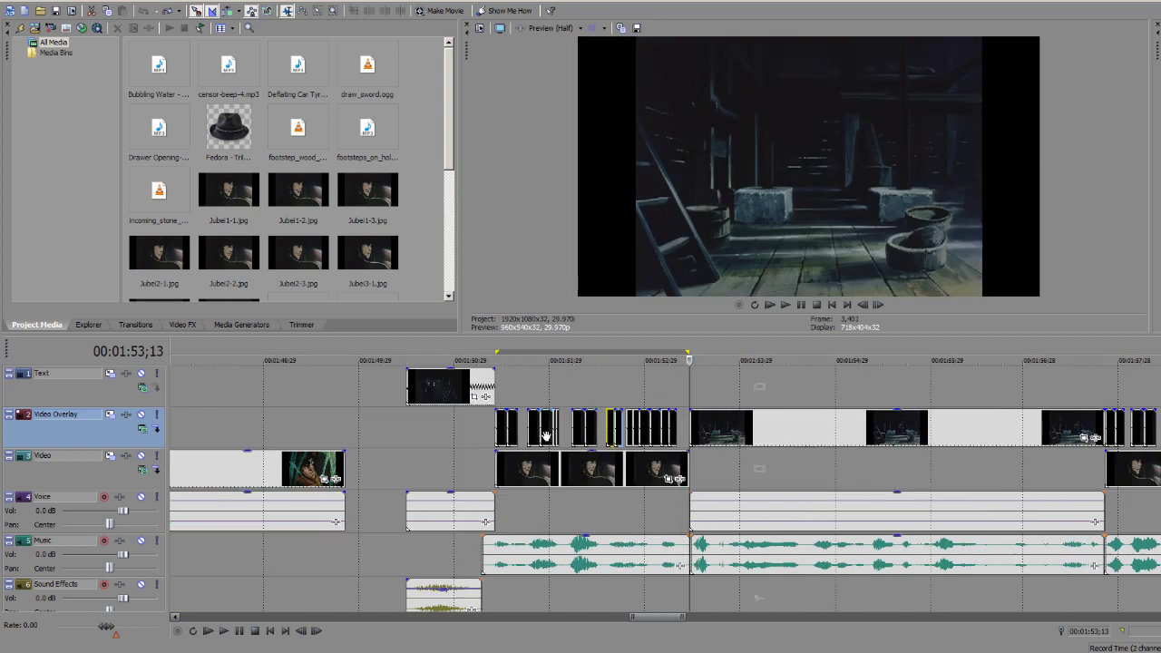
pyautogui.scroll(-1, 530, 433)
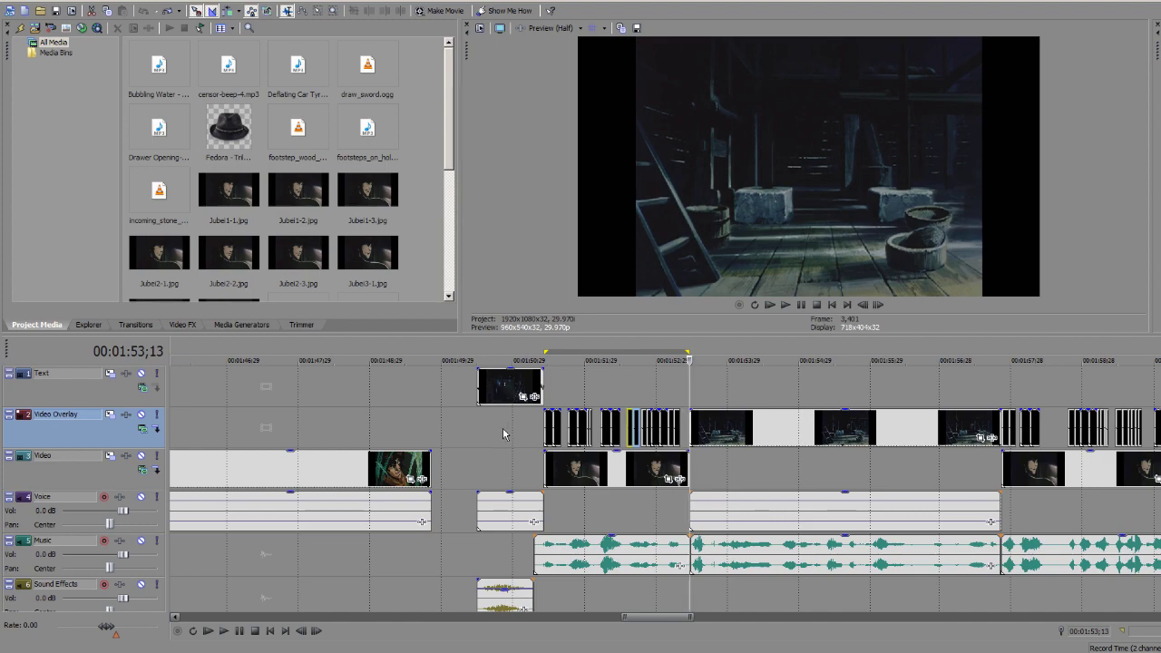